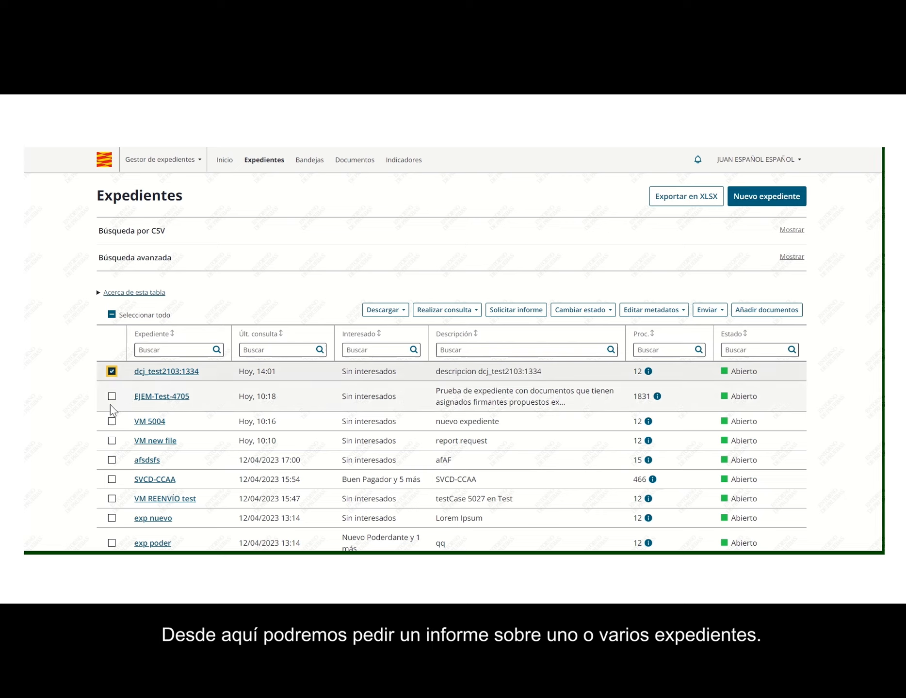
{"action": "left_click", "coordinate": [112, 397]}
{"action": "left_click", "coordinate": [112, 421]}
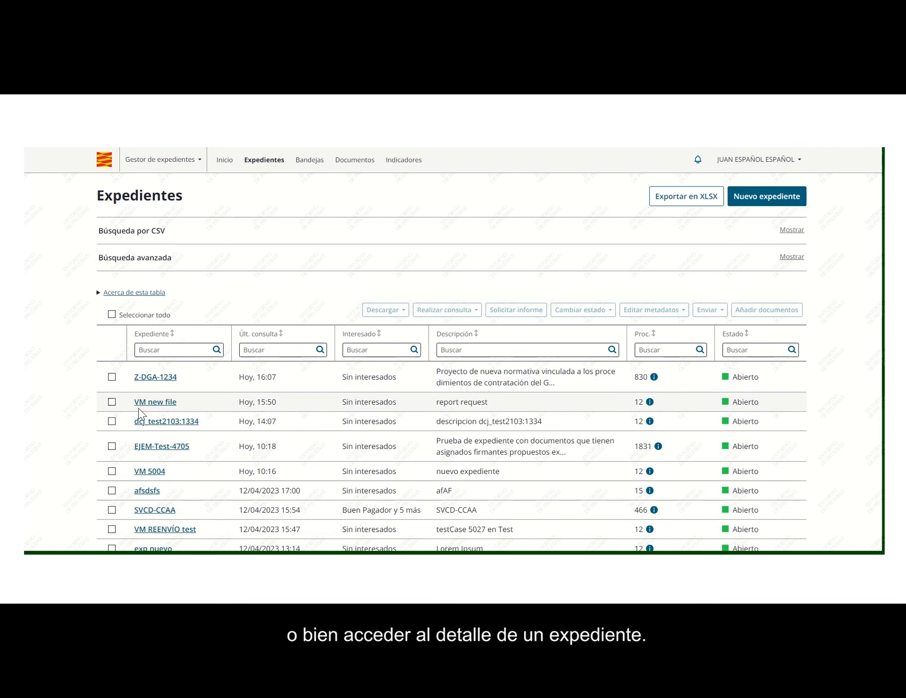
{"action": "left_click", "coordinate": [158, 379]}
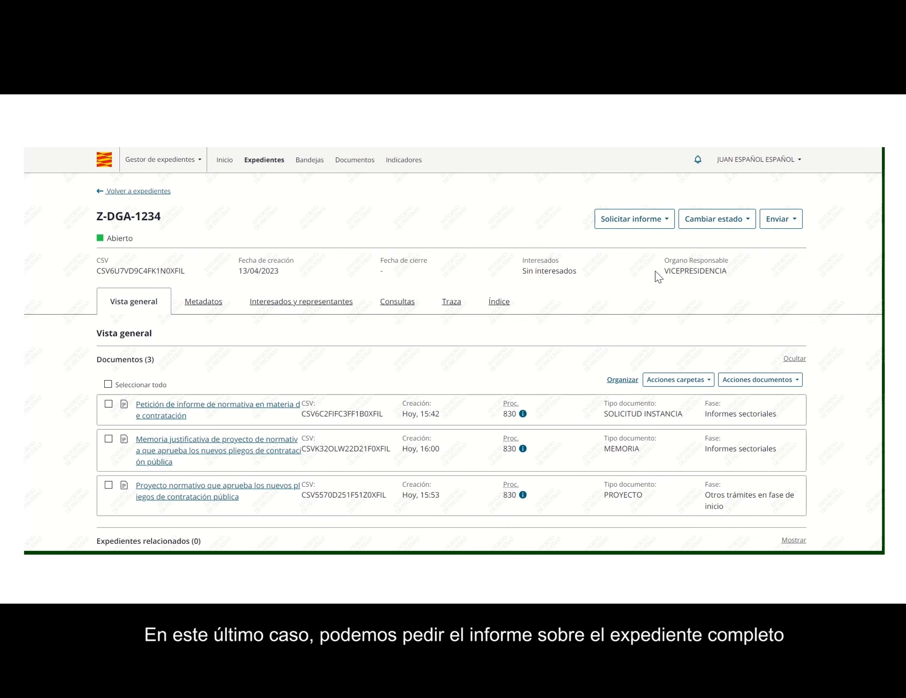
{"action": "left_click", "coordinate": [662, 220]}
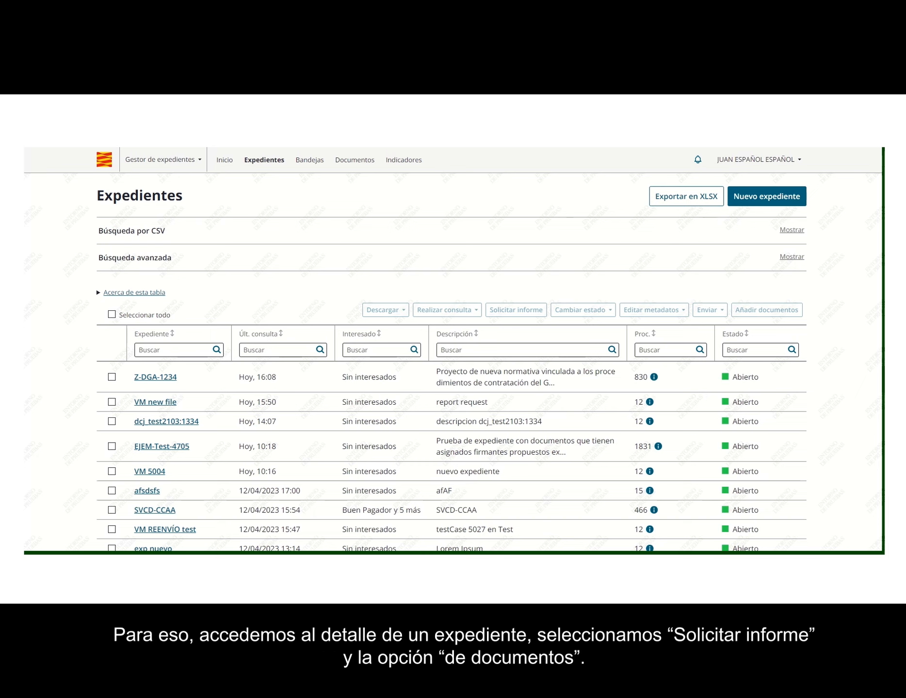
Step: Open expediente Z-DGA-1234 and start a 'De documentos' report request on its documents
{"action": "left_click", "coordinate": [154, 383]}
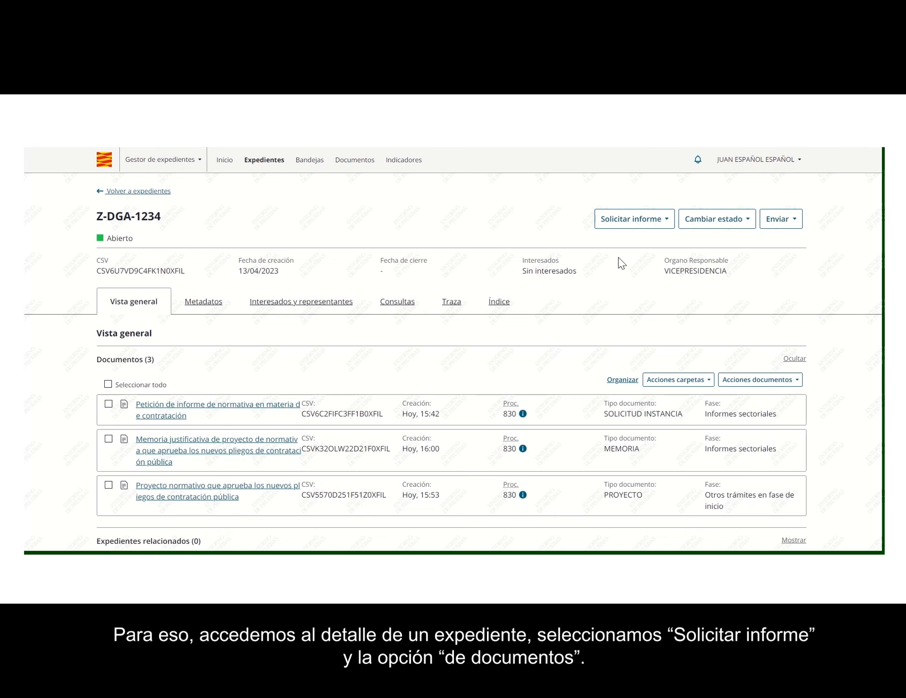
{"action": "left_click", "coordinate": [667, 221]}
{"action": "left_click", "coordinate": [663, 254]}
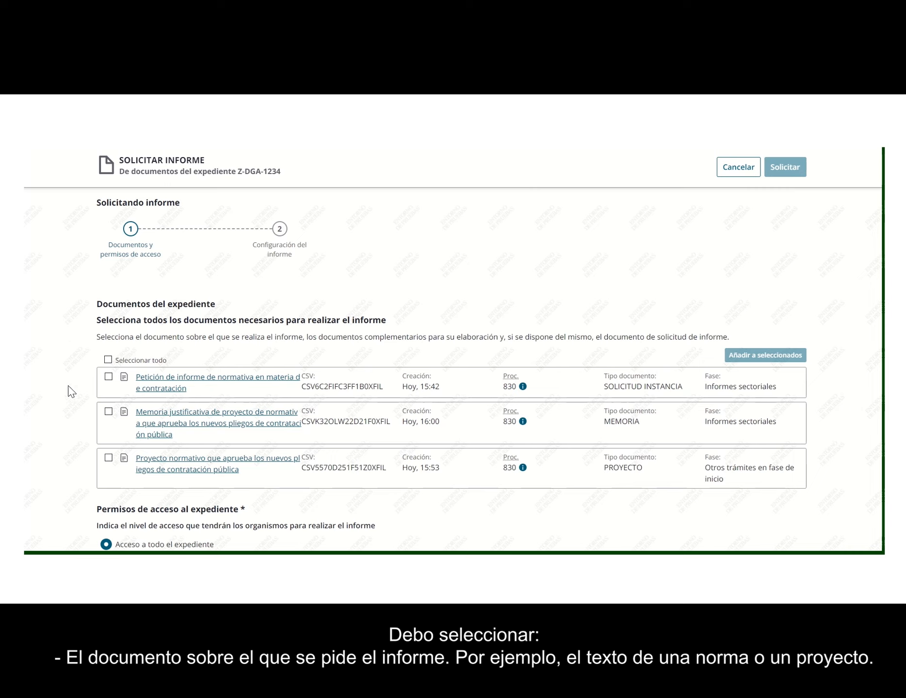
Step: Tick Proyecto normativo, Memoria justificativa and Petición de informe for the request
{"action": "left_click", "coordinate": [108, 459]}
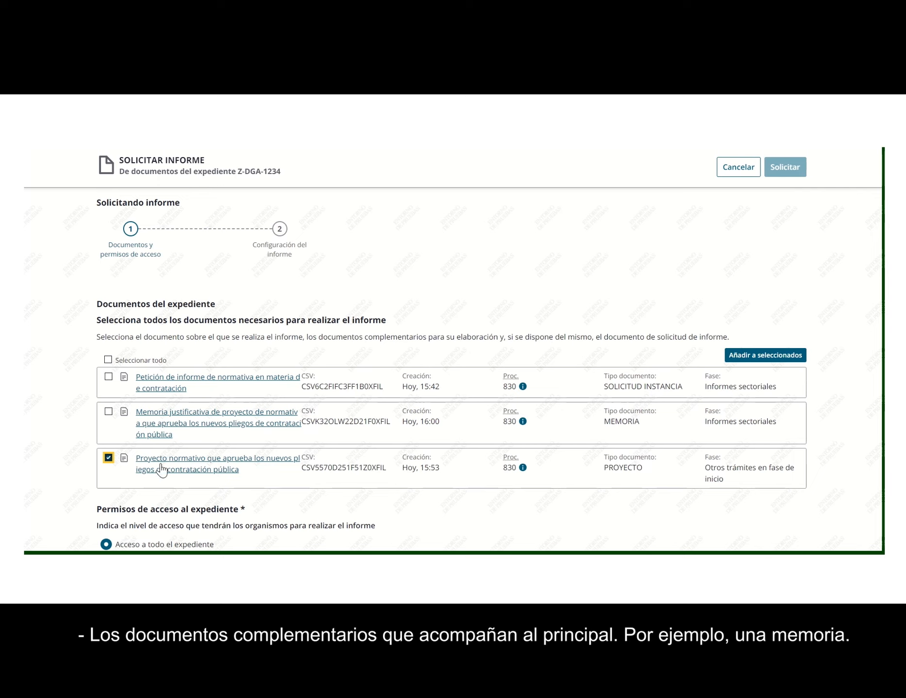
{"action": "left_click", "coordinate": [108, 412]}
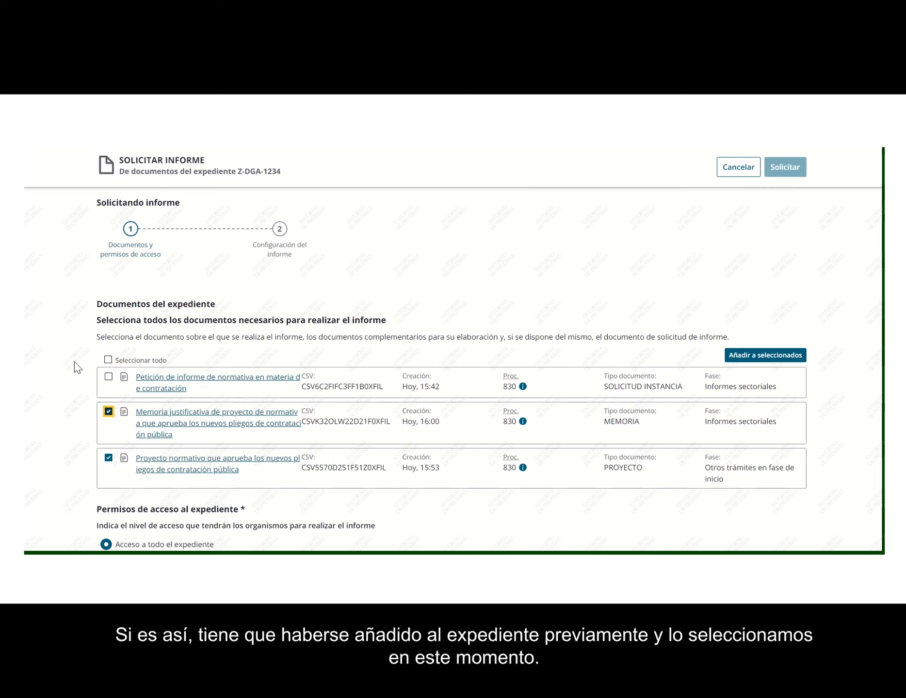
{"action": "left_click", "coordinate": [108, 377]}
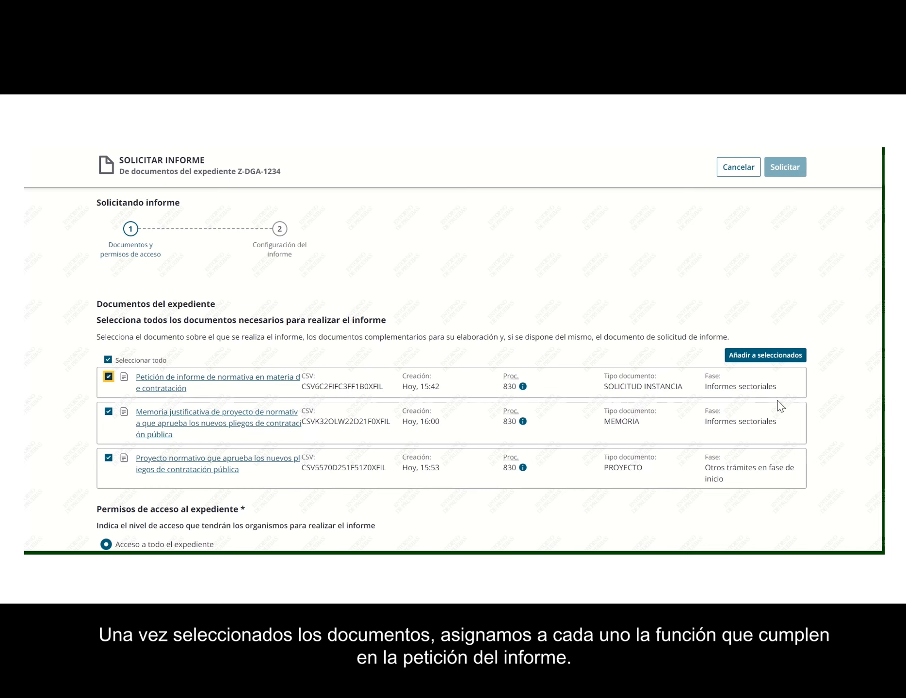
Step: Add the three ticked documents to the selected documents of the request
{"action": "left_click", "coordinate": [770, 358]}
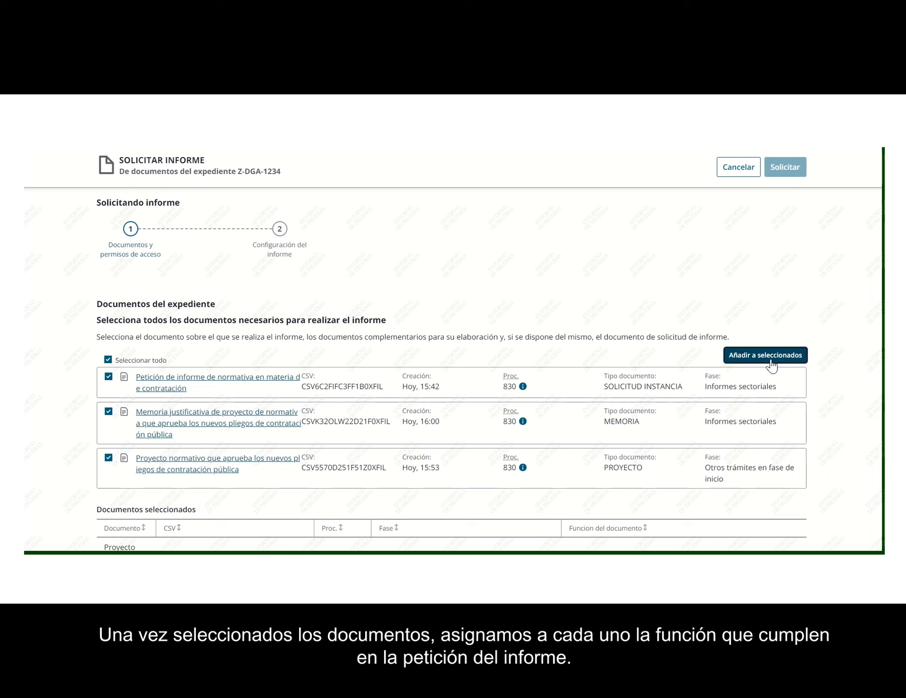
{"action": "scroll", "coordinate": [772, 366], "scroll_direction": "down", "scroll_amount": 2}
{"action": "scroll", "coordinate": [773, 368], "scroll_direction": "down", "scroll_amount": 3}
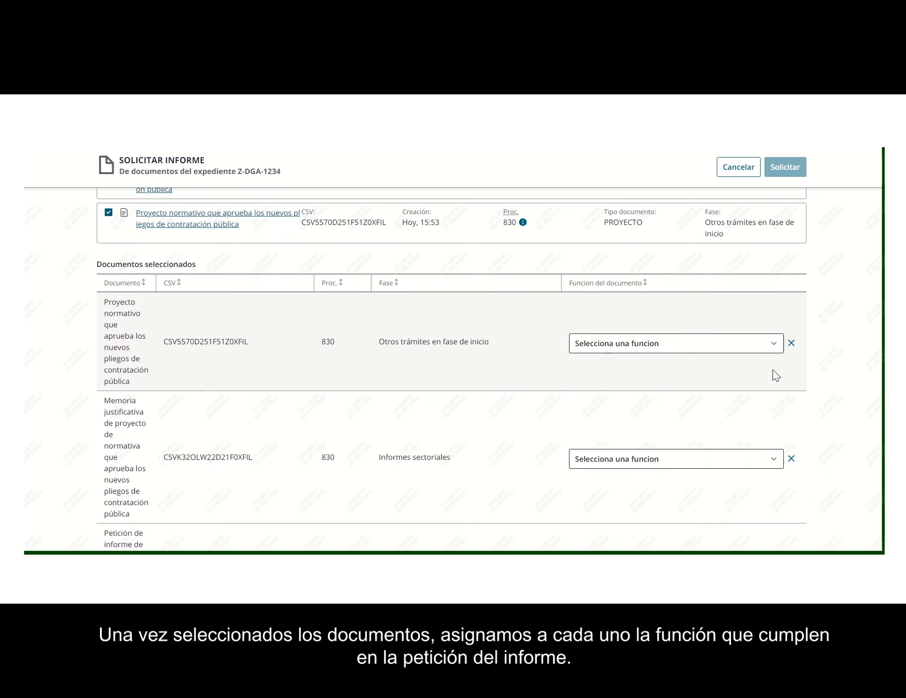
{"action": "scroll", "coordinate": [770, 370], "scroll_direction": "down", "scroll_amount": 1}
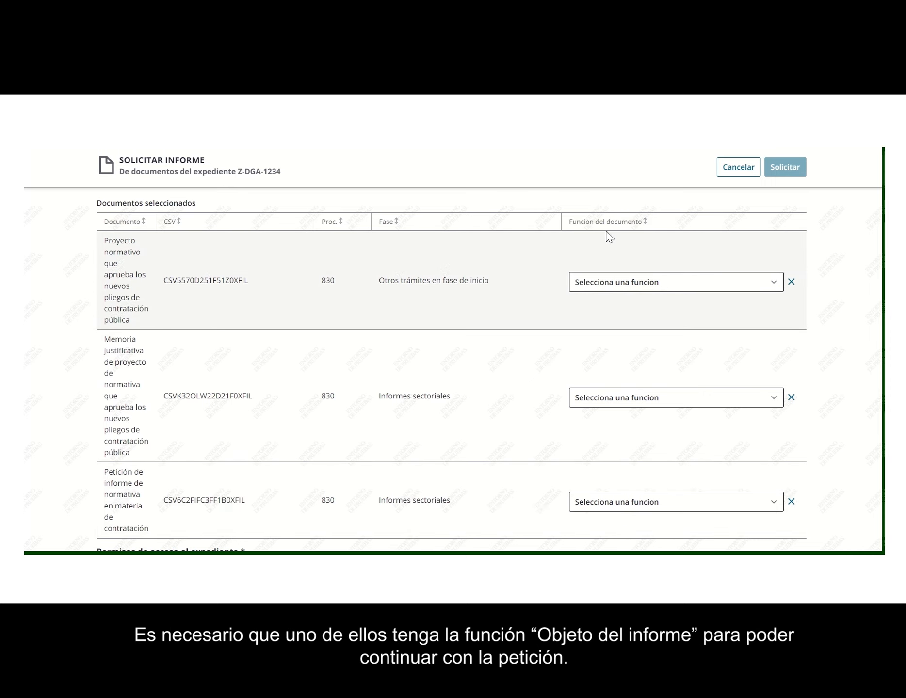
Step: Set functions: project Objeto del informe, memoria Documento complementario, petition Solicitud del informe; continue
{"action": "left_click", "coordinate": [751, 281]}
{"action": "left_click", "coordinate": [678, 312]}
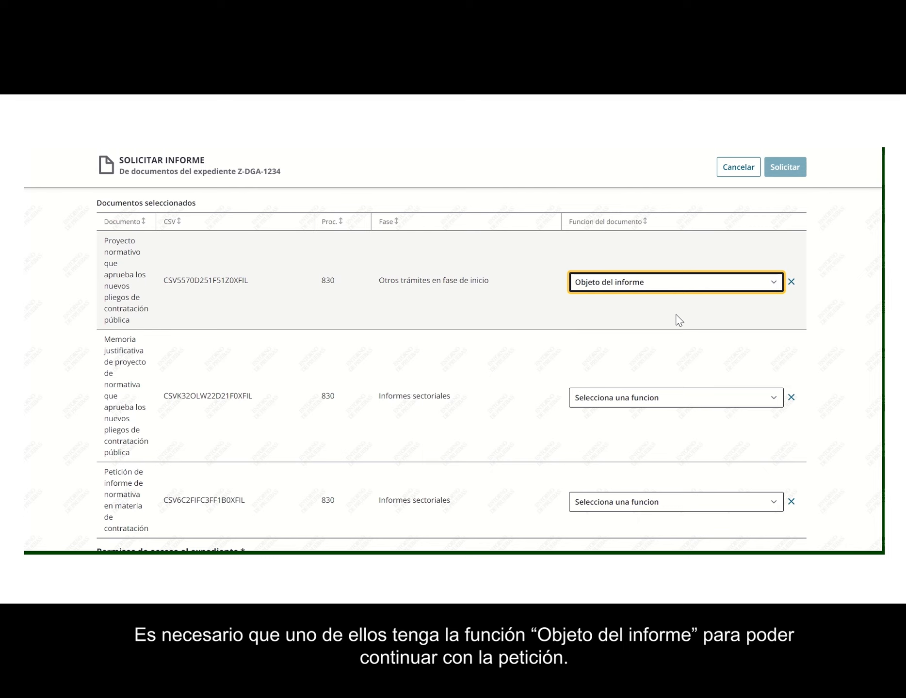
{"action": "left_click", "coordinate": [709, 401]}
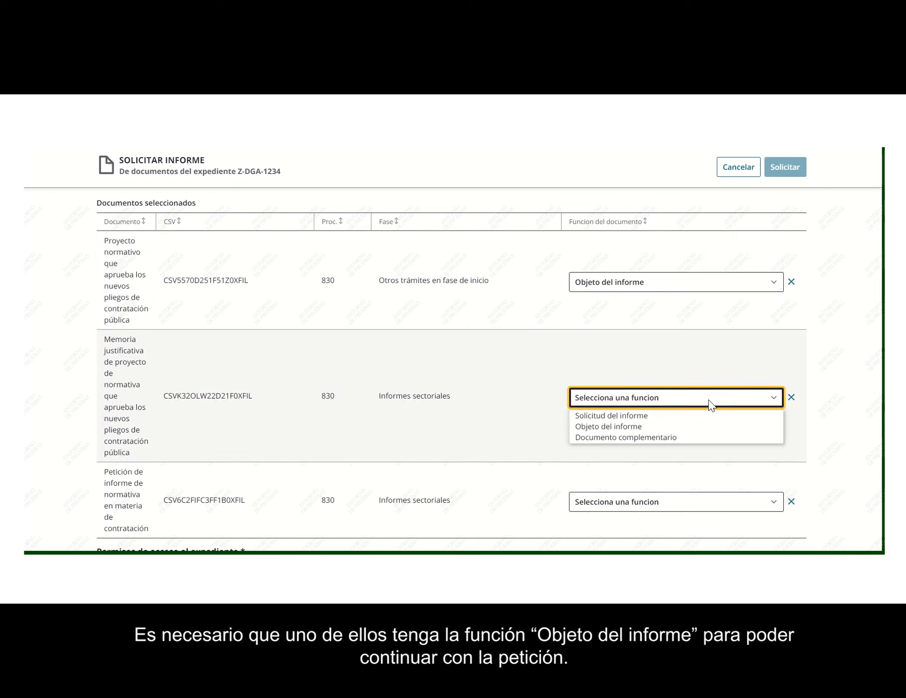
{"action": "left_click", "coordinate": [679, 437]}
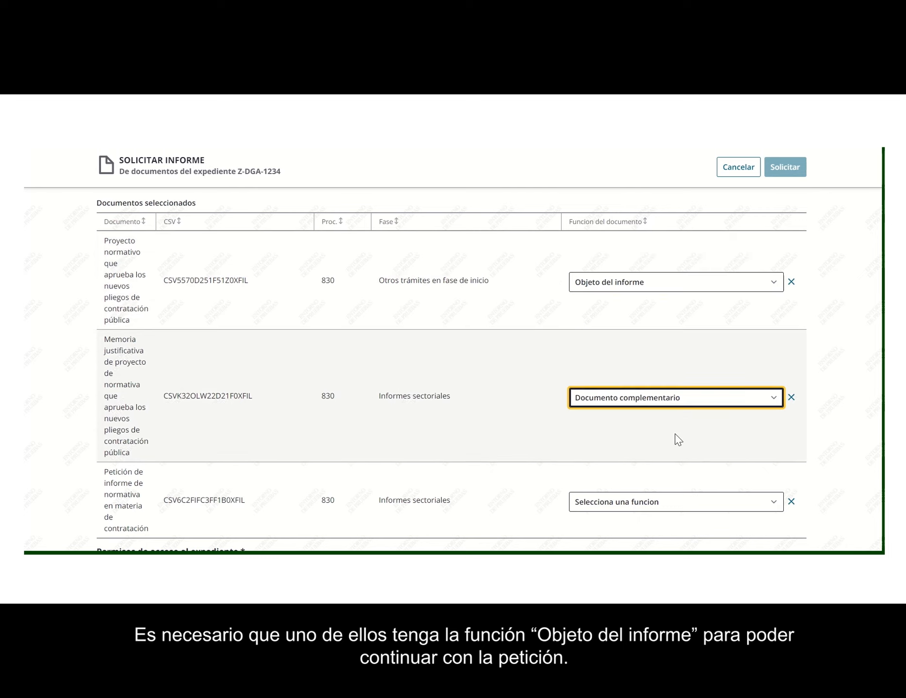
{"action": "left_click", "coordinate": [680, 499]}
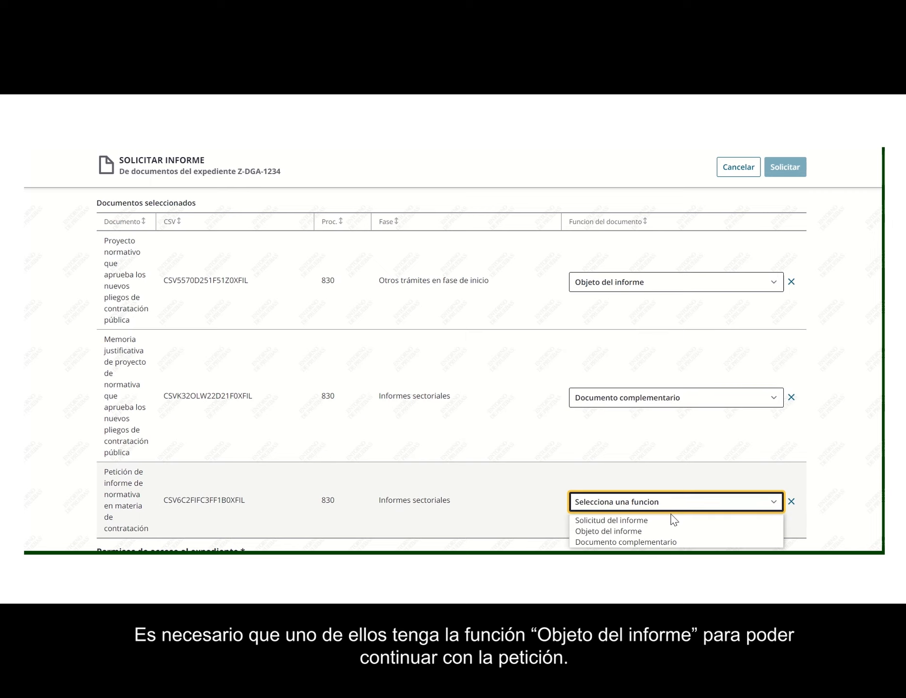
{"action": "left_click", "coordinate": [671, 521]}
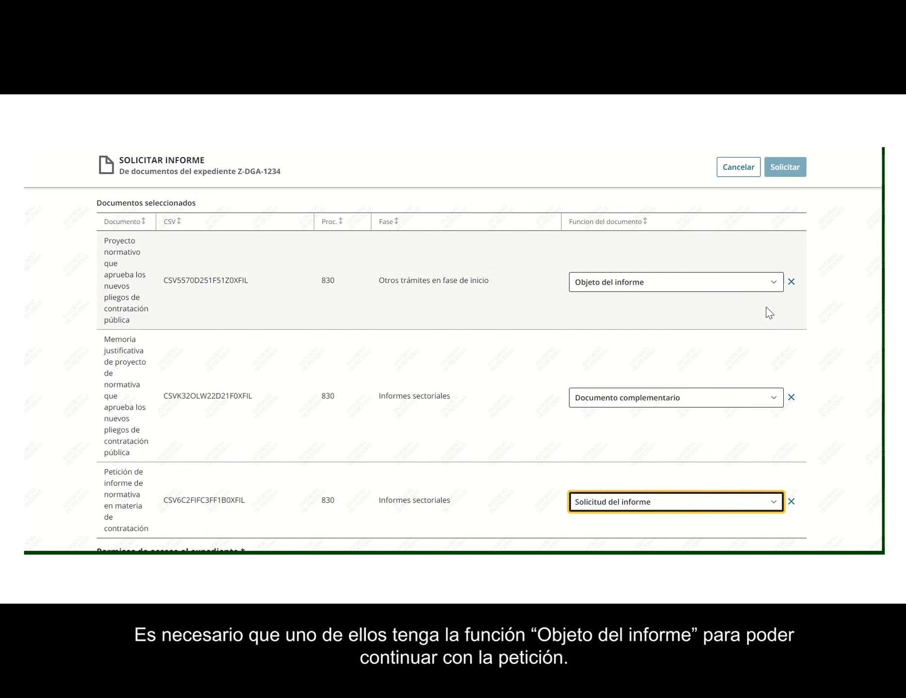
{"action": "scroll", "coordinate": [833, 344], "scroll_direction": "down", "scroll_amount": 4}
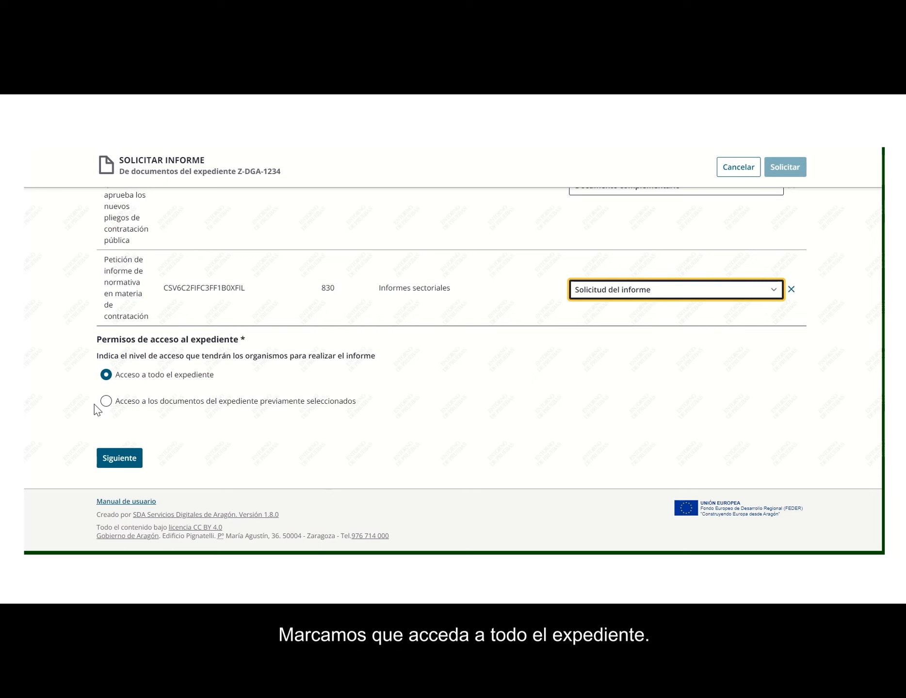
{"action": "left_click", "coordinate": [117, 462]}
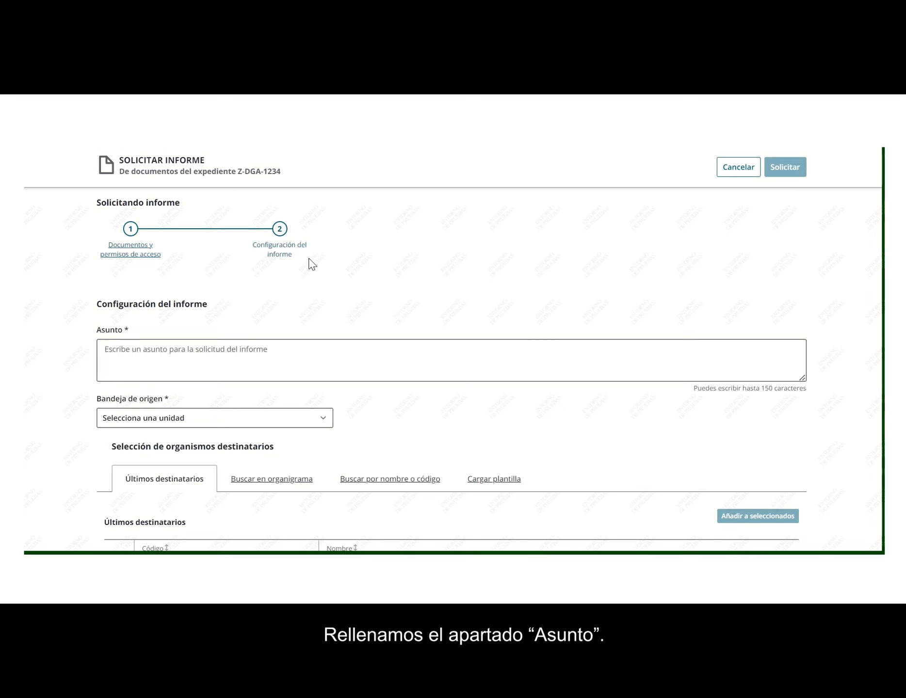
Step: Paste an Asunto citing artículo 10.2 of Ley xx/xxxx into the subject field
{"action": "left_click", "coordinate": [144, 365]}
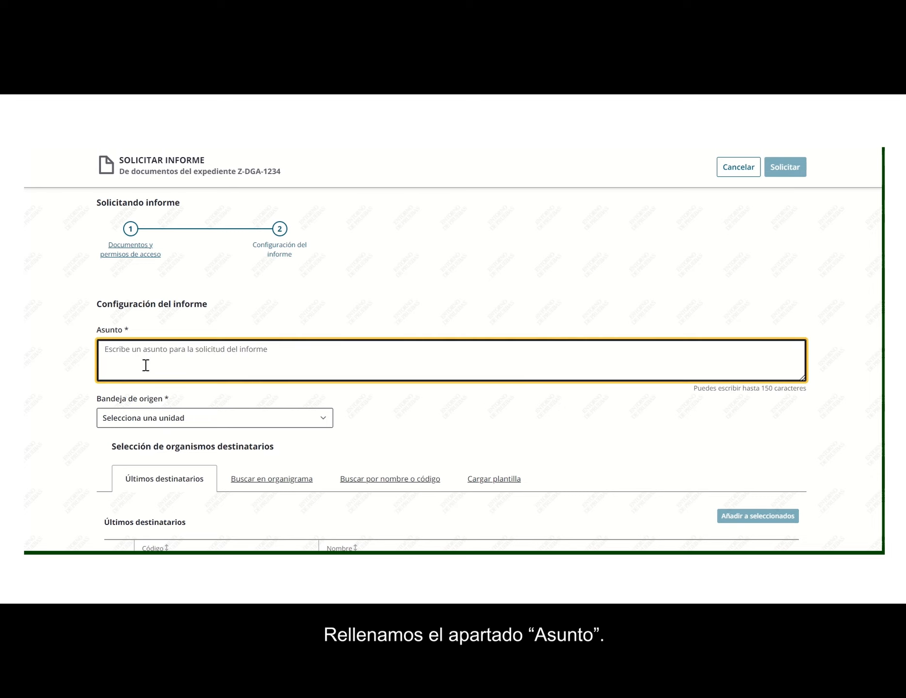
{"action": "type", "text": "Se solicita informe preceptivo de acuerdo con el artículo 10.2 de la Ley xx/xxxx, de 1 de diciembre."}
{"action": "left_click", "coordinate": [52, 351]}
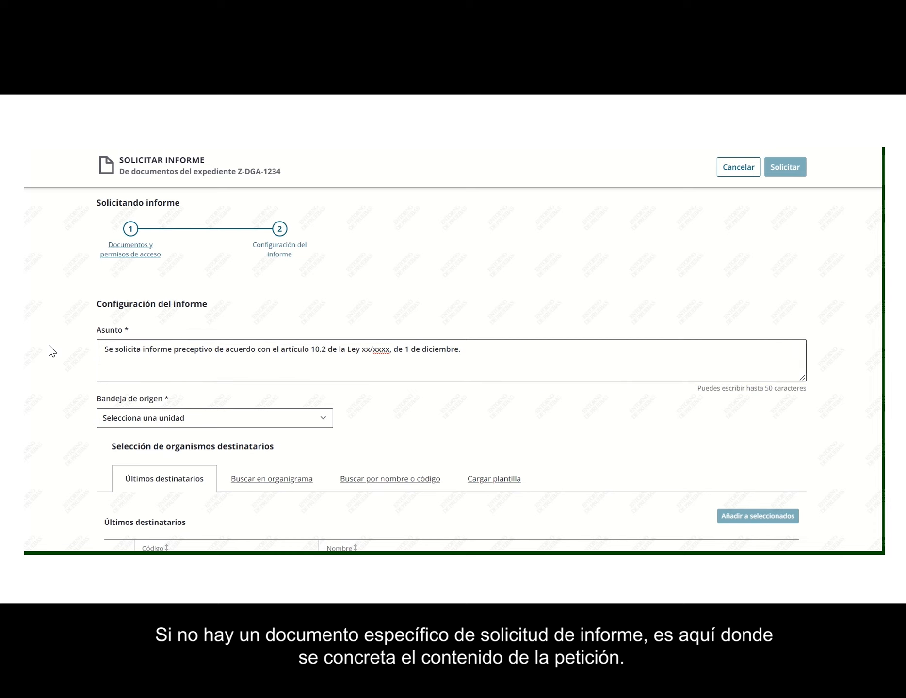
Step: Set the Bandeja de origen to DIRECCIÓN GENERAL DE CONTRATACIÓN
{"action": "scroll", "coordinate": [52, 351], "scroll_direction": "down", "scroll_amount": 3}
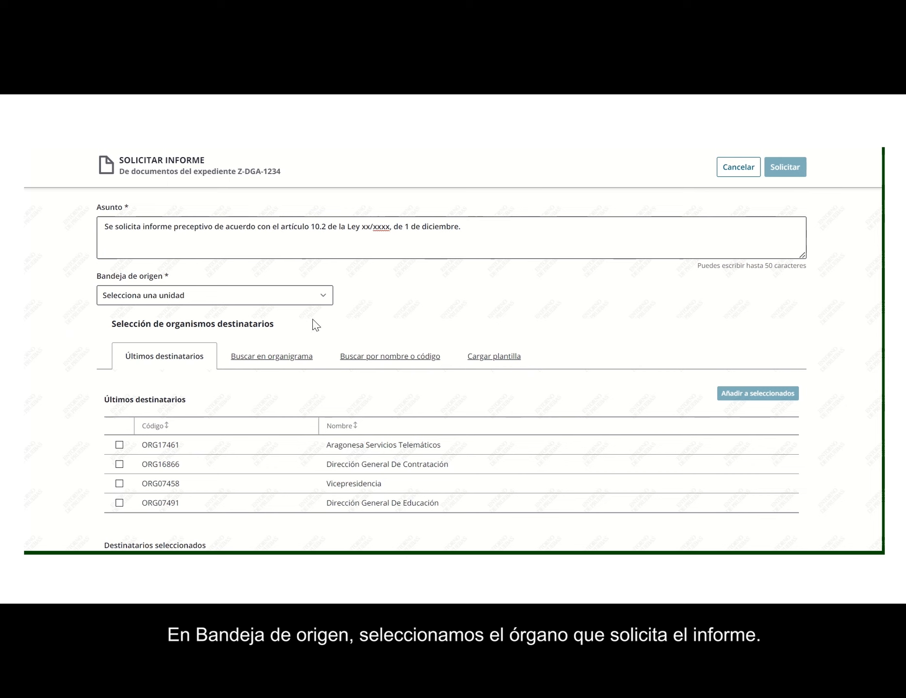
{"action": "left_click", "coordinate": [324, 301]}
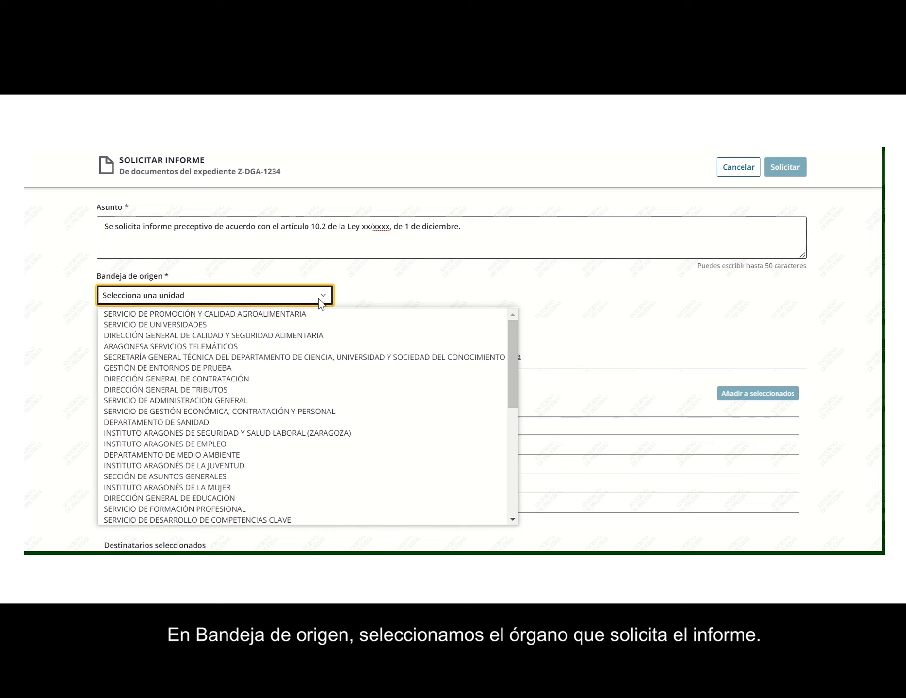
{"action": "left_click", "coordinate": [219, 378]}
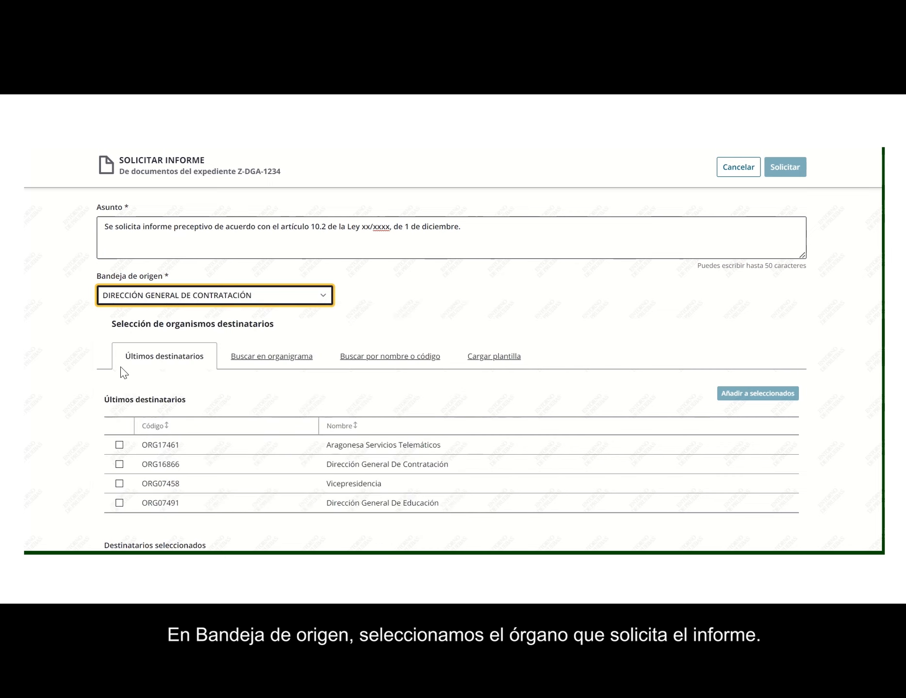
{"action": "left_click", "coordinate": [66, 380]}
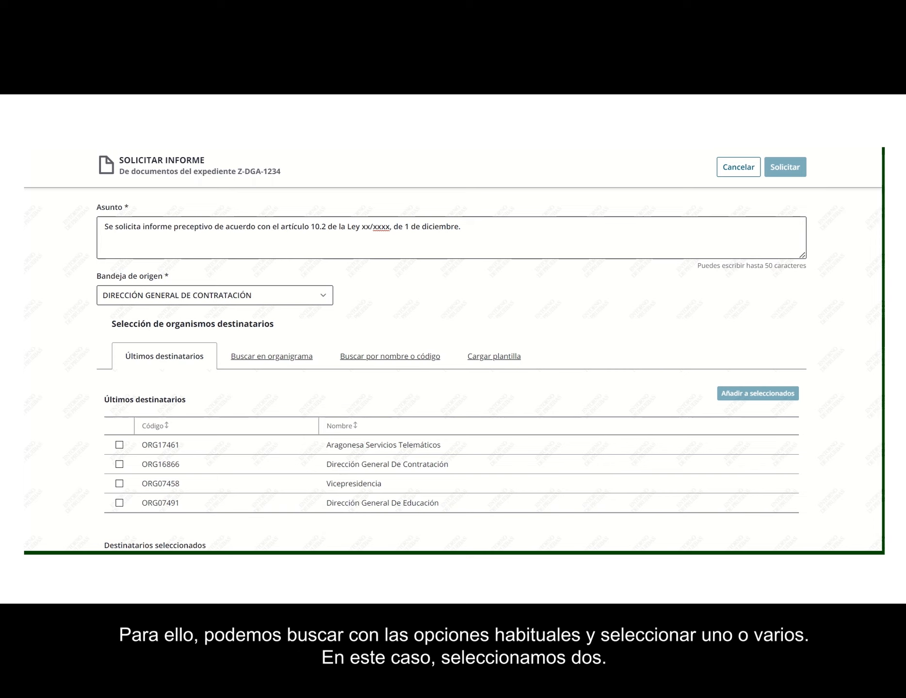
{"action": "scroll", "coordinate": [83, 241], "scroll_direction": "down", "scroll_amount": 3}
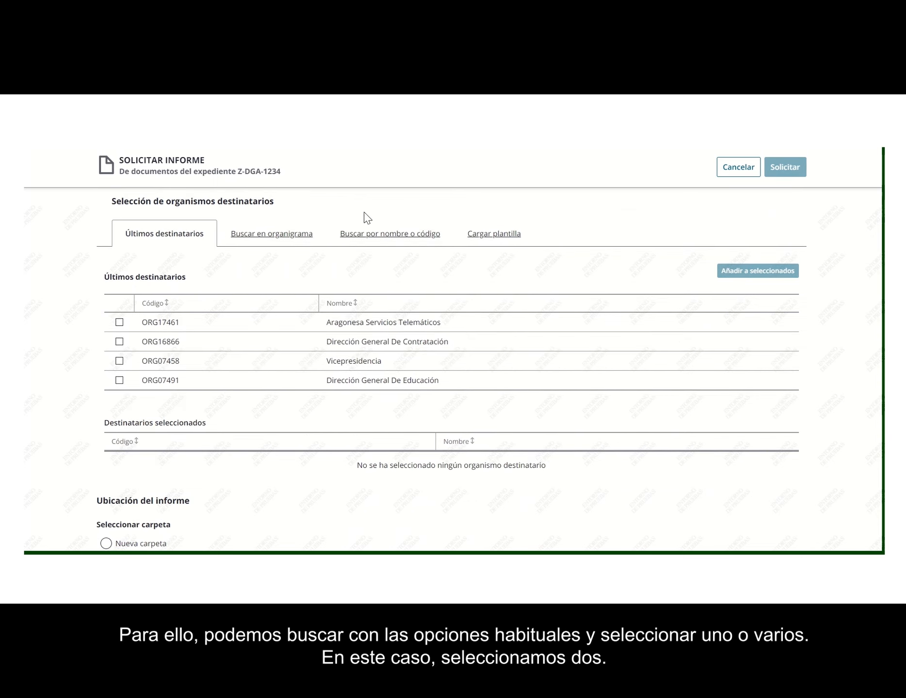
Step: Search code ORG18 and add ORG18040 Oficina De Contratación Pública as a recipient
{"action": "left_click", "coordinate": [374, 237]}
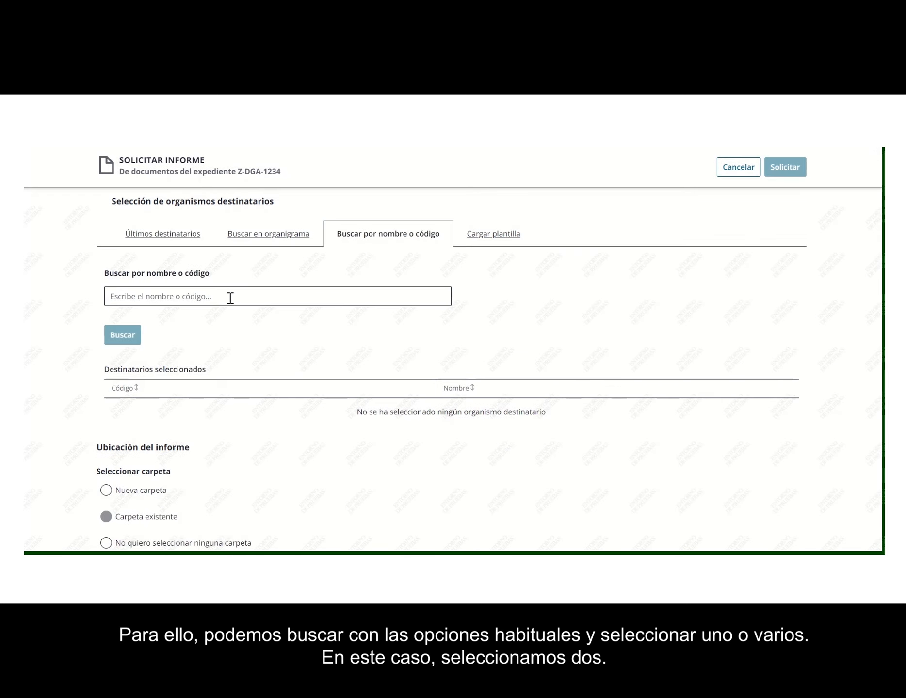
{"action": "left_click", "coordinate": [230, 297]}
{"action": "type", "text": "ORG18040"}
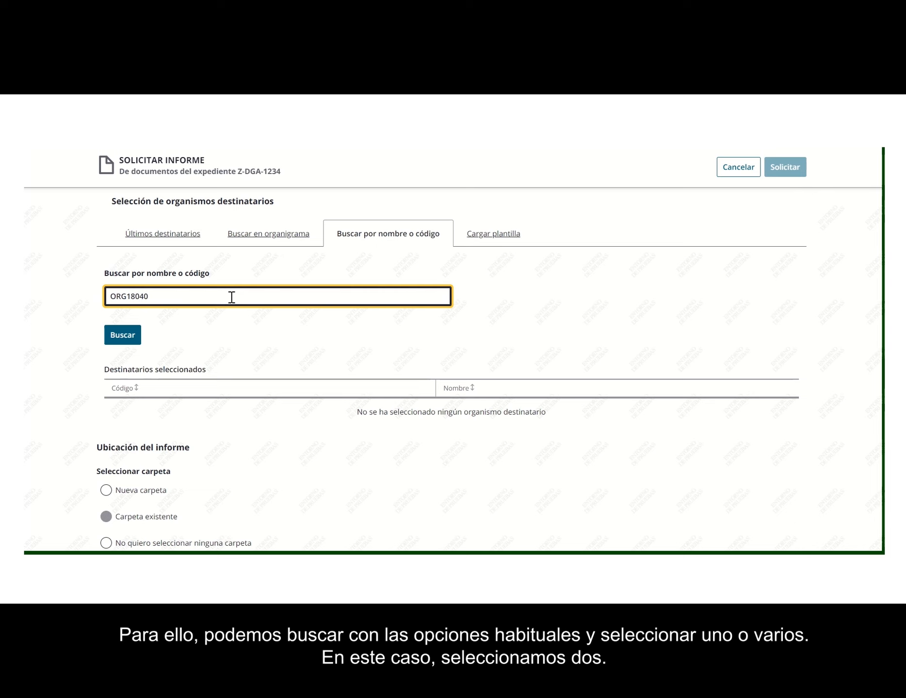
{"action": "left_click", "coordinate": [122, 335]}
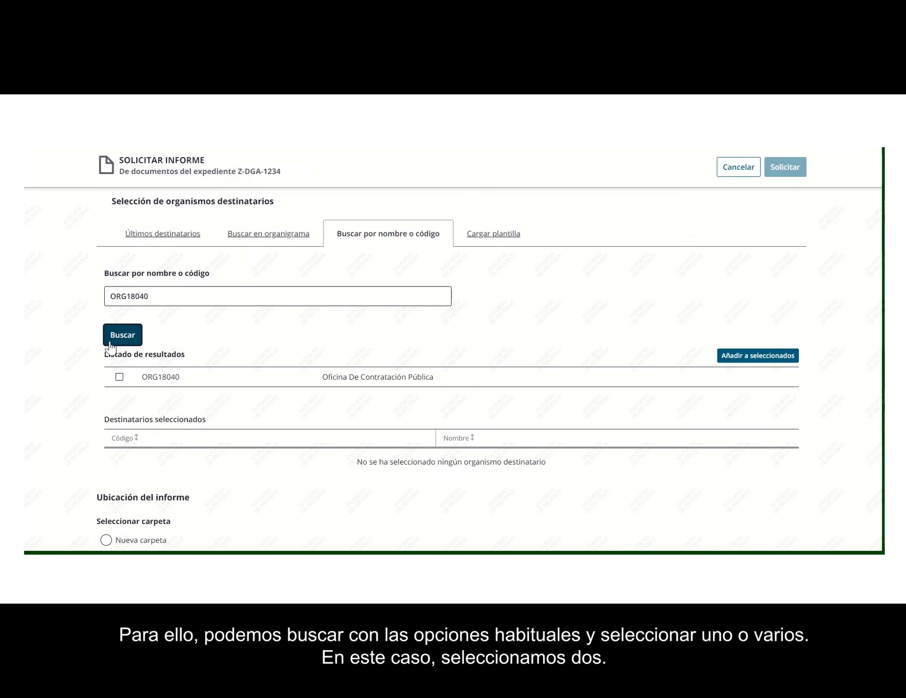
{"action": "left_click", "coordinate": [120, 378]}
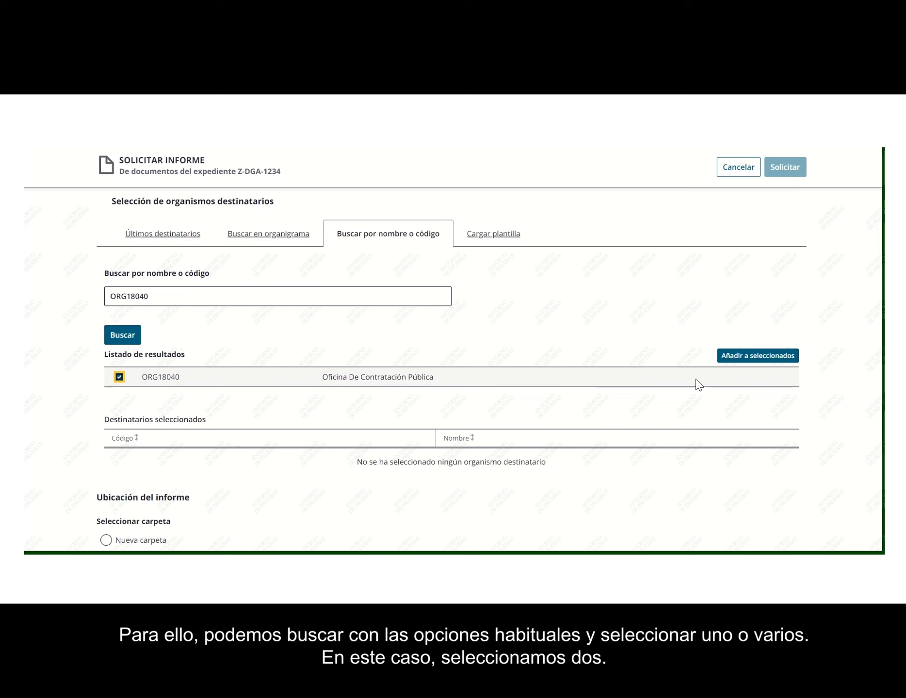
{"action": "left_click", "coordinate": [749, 353]}
Step: Add ORG07458 Vicepresidencia from the recent recipients as a second destinatario
{"action": "left_click", "coordinate": [163, 233]}
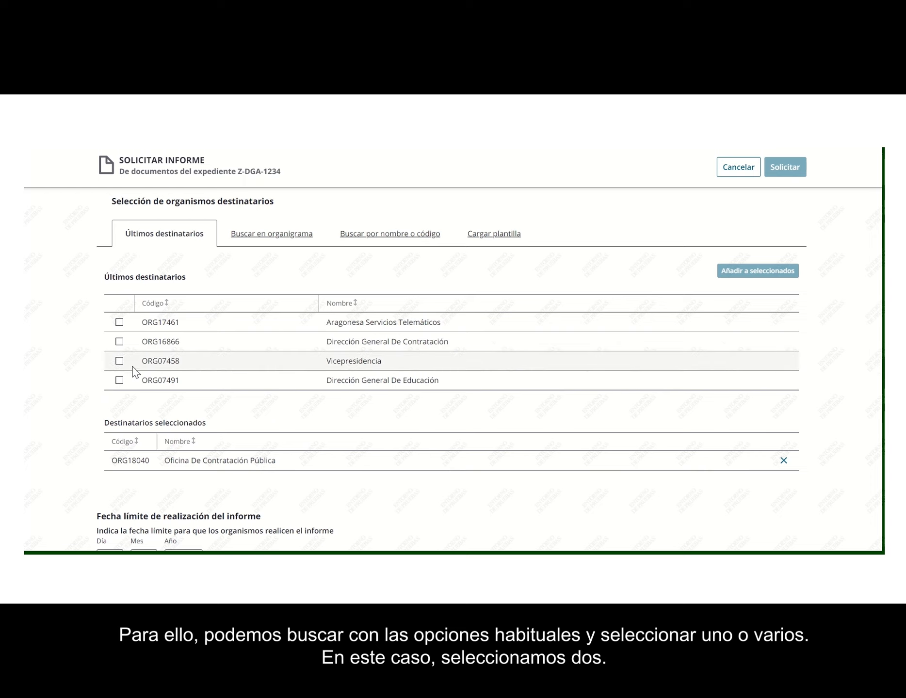
{"action": "left_click", "coordinate": [120, 360]}
{"action": "left_click", "coordinate": [771, 271]}
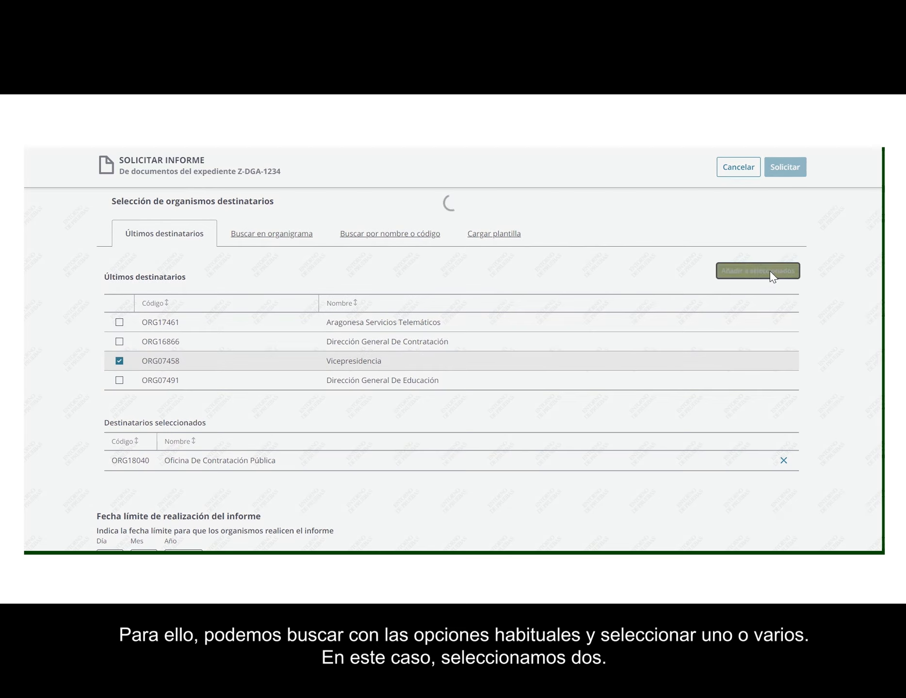
{"action": "scroll", "coordinate": [59, 383], "scroll_direction": "down", "scroll_amount": 3}
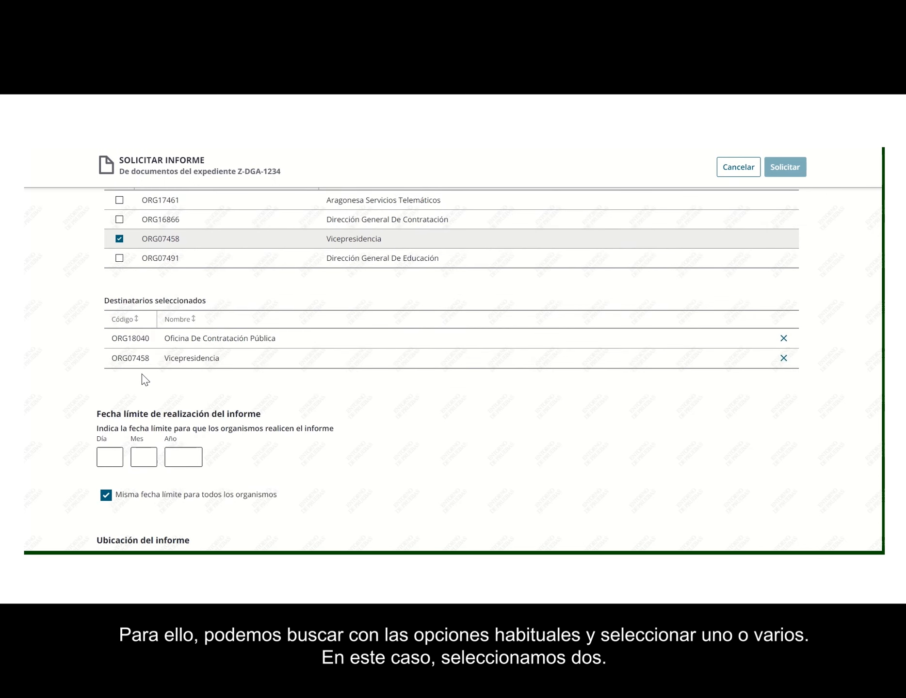
{"action": "scroll", "coordinate": [145, 376], "scroll_direction": "down", "scroll_amount": 1}
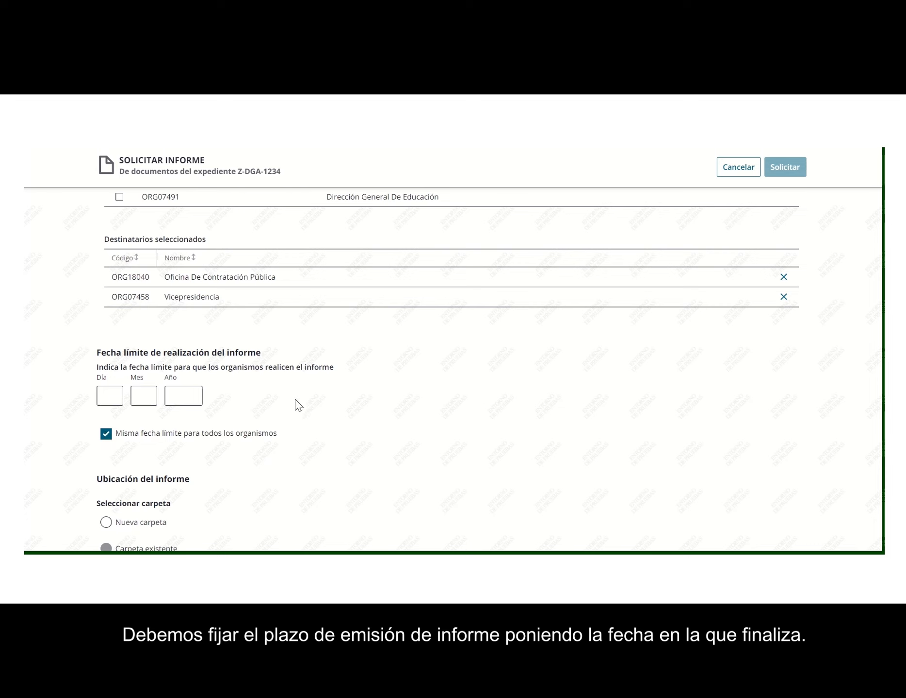
Step: Keep 'Misma fecha límite' on and enter the deadline 15/04/2023 for all organisms
{"action": "left_click", "coordinate": [108, 435]}
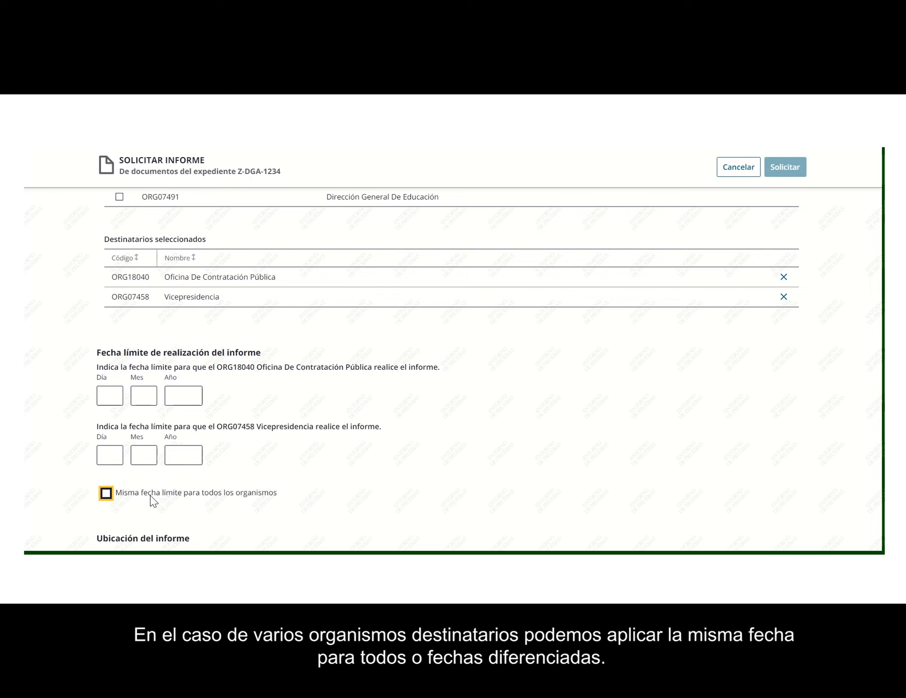
{"action": "left_click", "coordinate": [108, 493]}
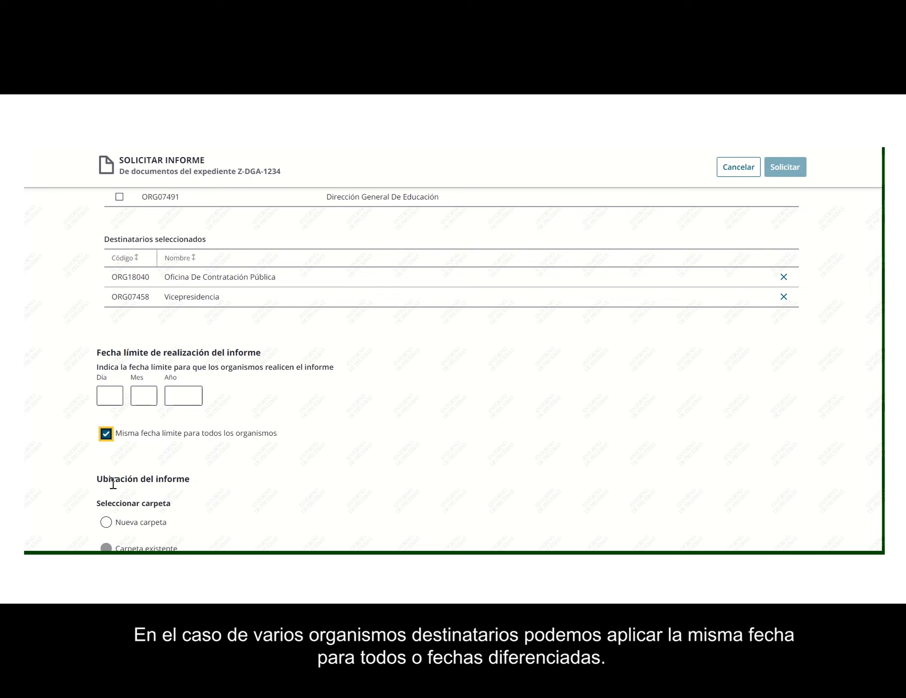
{"action": "left_click", "coordinate": [109, 396]}
{"action": "type", "text": "15"}
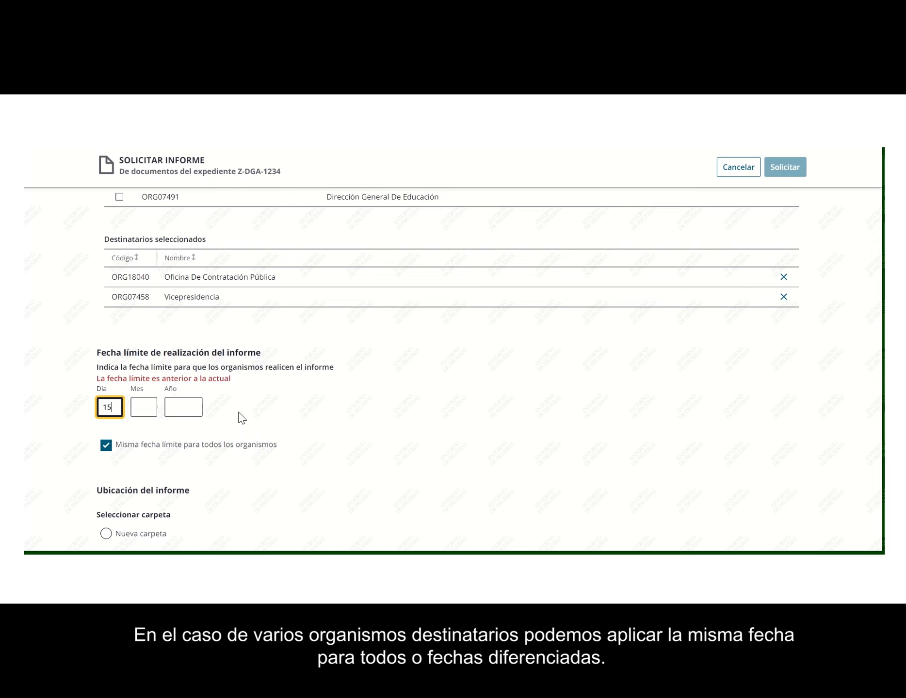
{"action": "left_click", "coordinate": [150, 407]}
{"action": "type", "text": "04"}
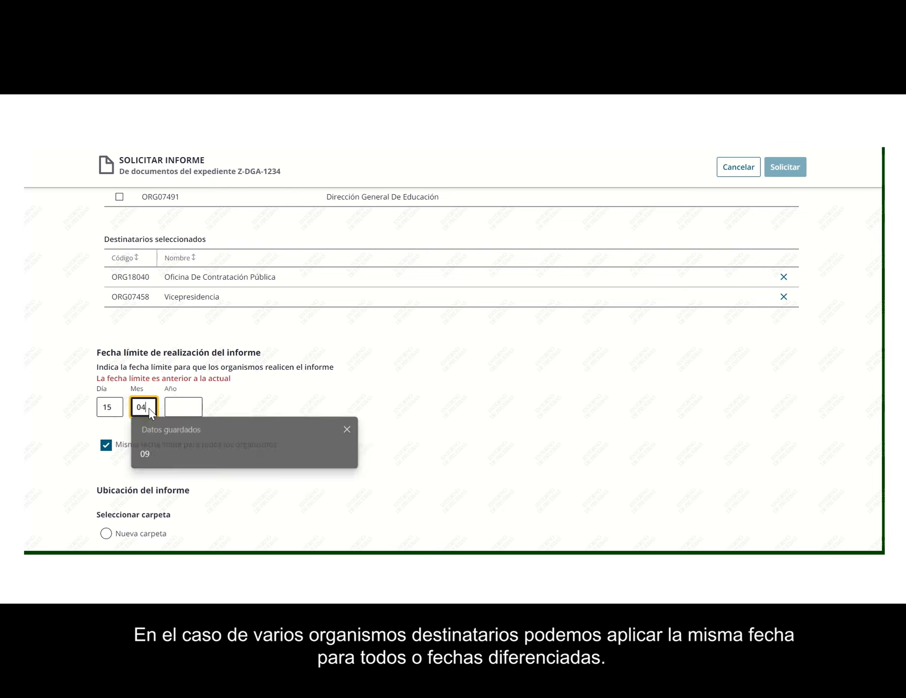
{"action": "key", "text": "Tab"}
{"action": "type", "text": "2023"}
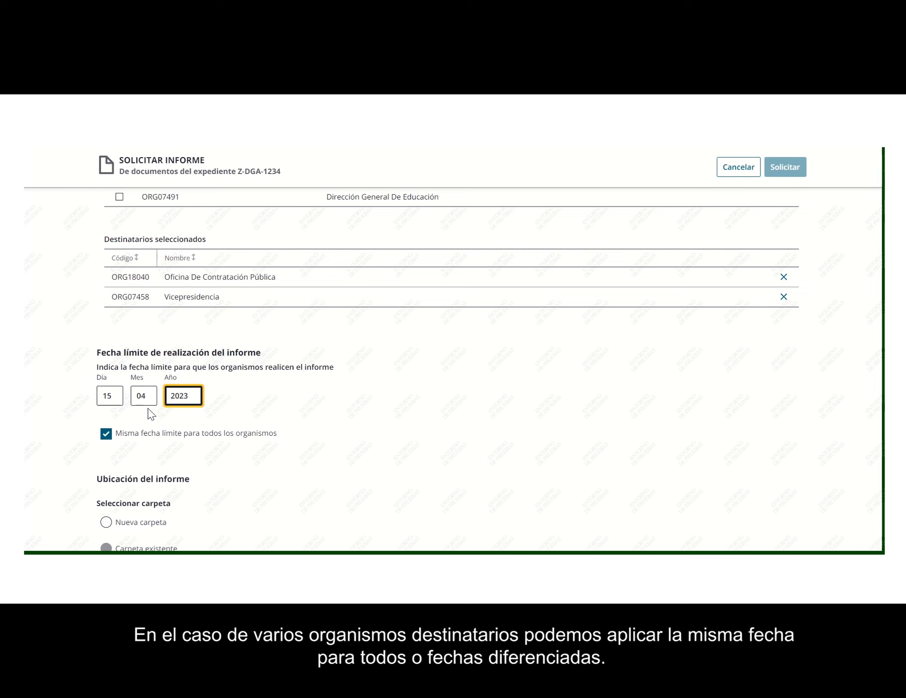
{"action": "left_click", "coordinate": [52, 383]}
Step: Create a new folder named 'Informes sectoriales' as the report's Ubicación
{"action": "scroll", "coordinate": [54, 388], "scroll_direction": "down", "scroll_amount": 3}
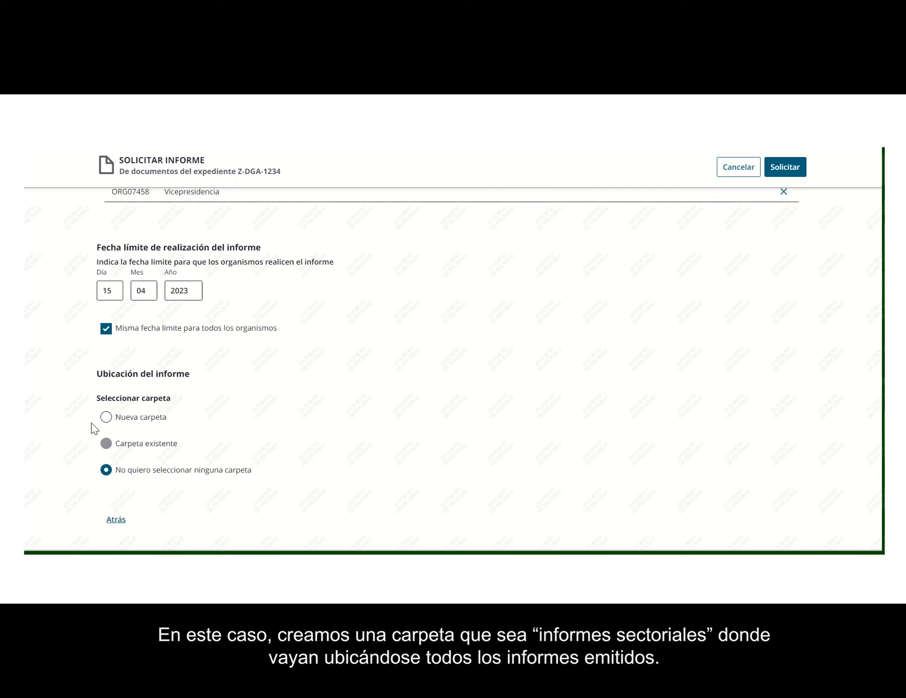
{"action": "left_click", "coordinate": [106, 417]}
{"action": "left_click", "coordinate": [124, 453]}
{"action": "type", "text": "Informes sectoriales"}
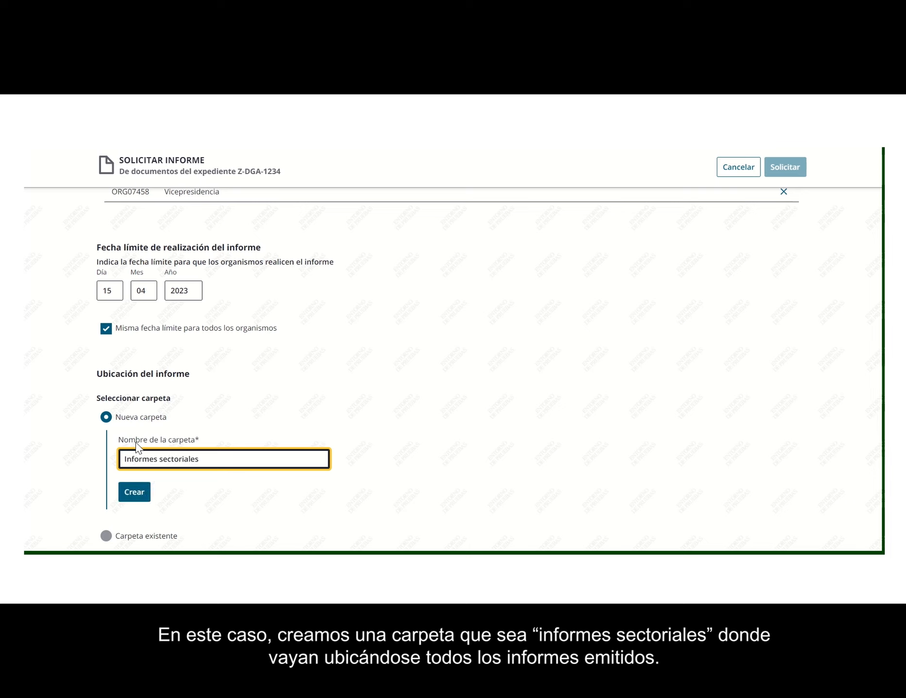
{"action": "scroll", "coordinate": [83, 449], "scroll_direction": "down", "scroll_amount": 1}
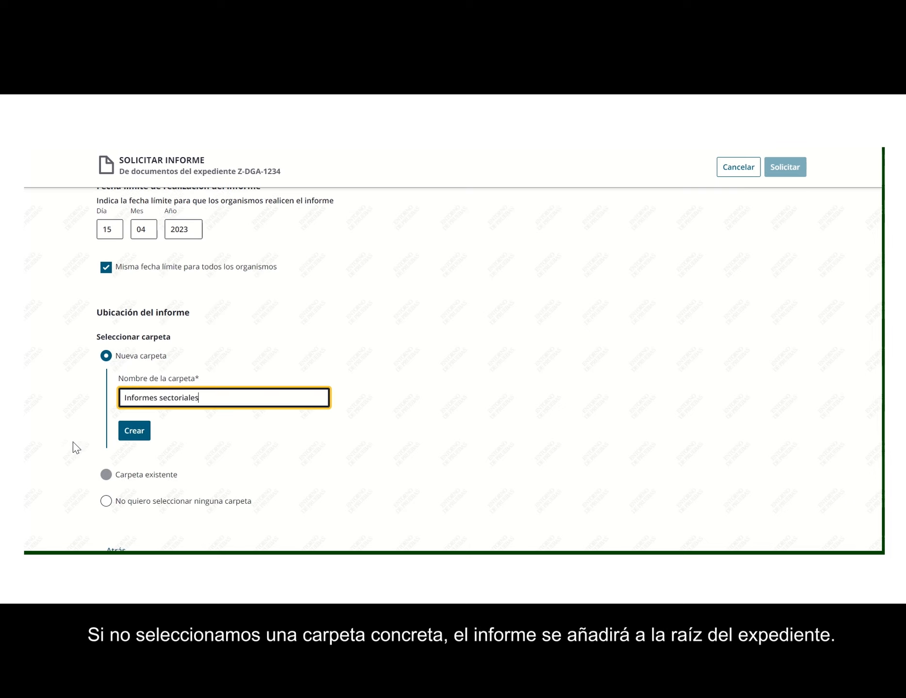
{"action": "left_click", "coordinate": [132, 437]}
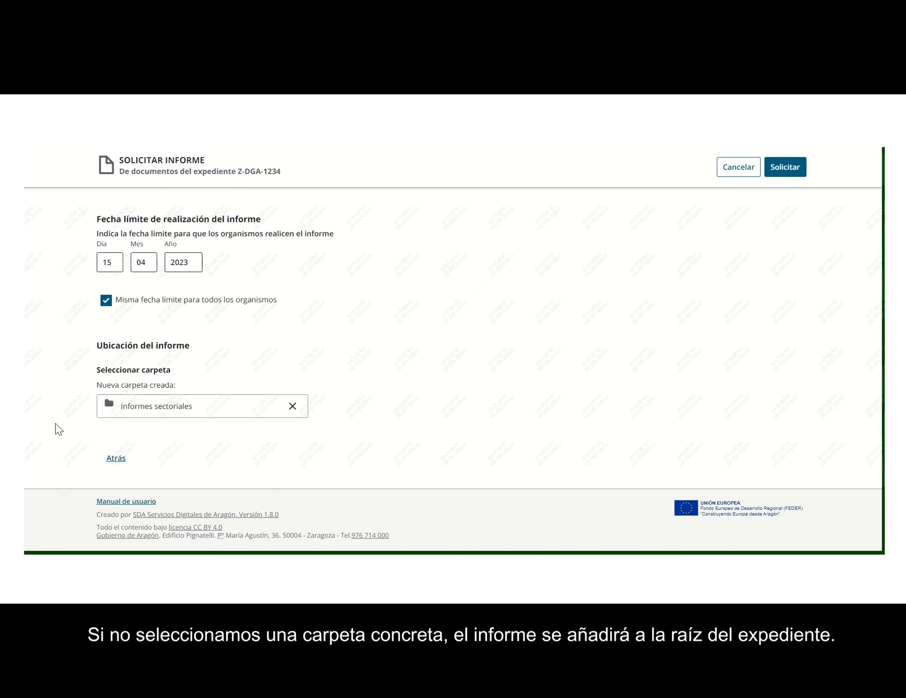
{"action": "scroll", "coordinate": [55, 424], "scroll_direction": "up", "scroll_amount": 4}
{"action": "scroll", "coordinate": [56, 423], "scroll_direction": "up", "scroll_amount": 5}
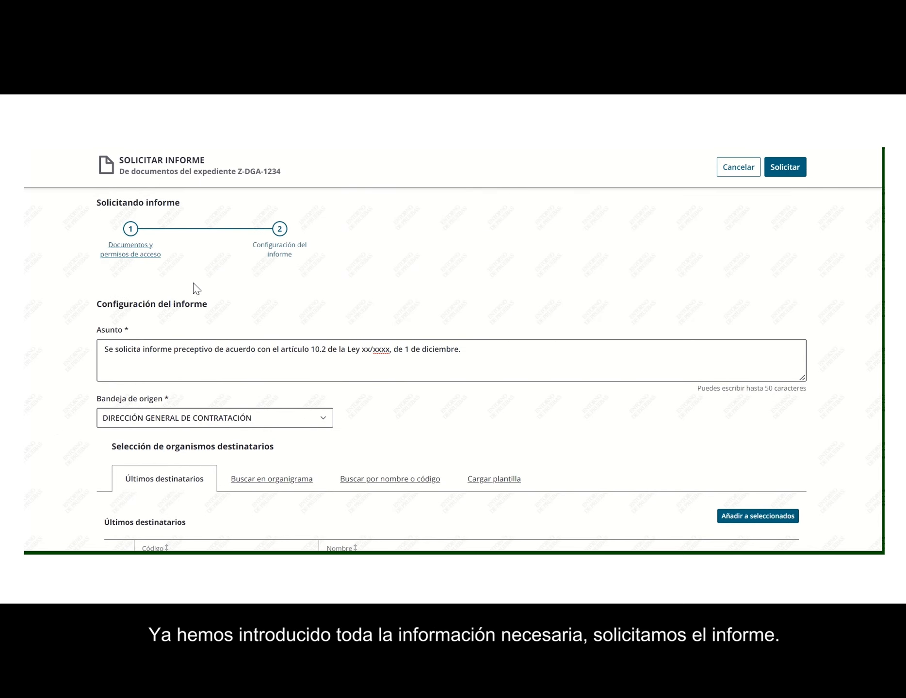
Step: Submit the completed Z-DGA-1234 report request with Solicitar
{"action": "left_click", "coordinate": [786, 175]}
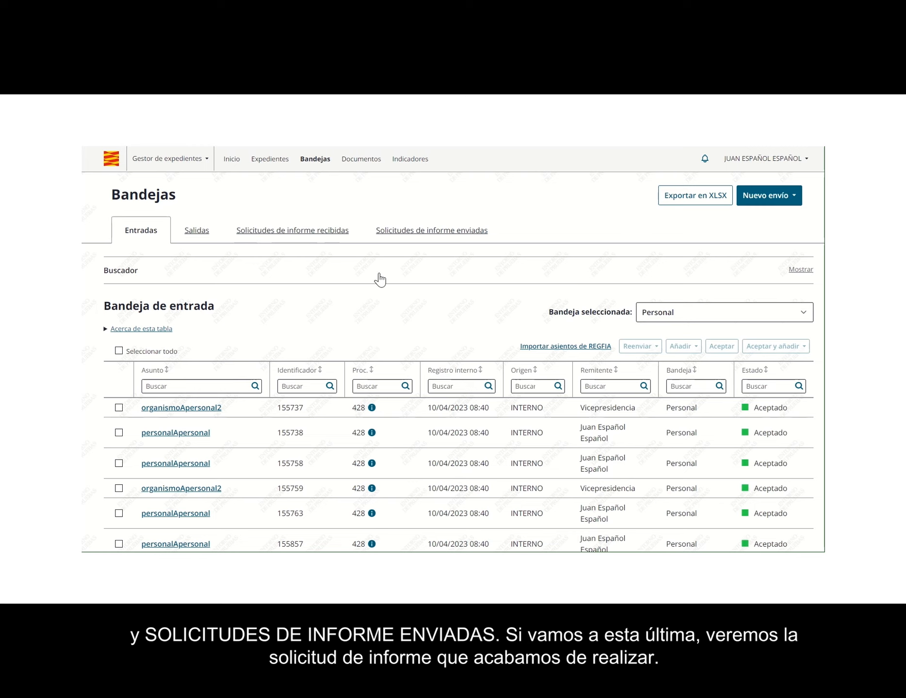
Step: Open the pending request to Oficina de Contratación Pública from the sent report requests list
{"action": "left_click", "coordinate": [431, 232]}
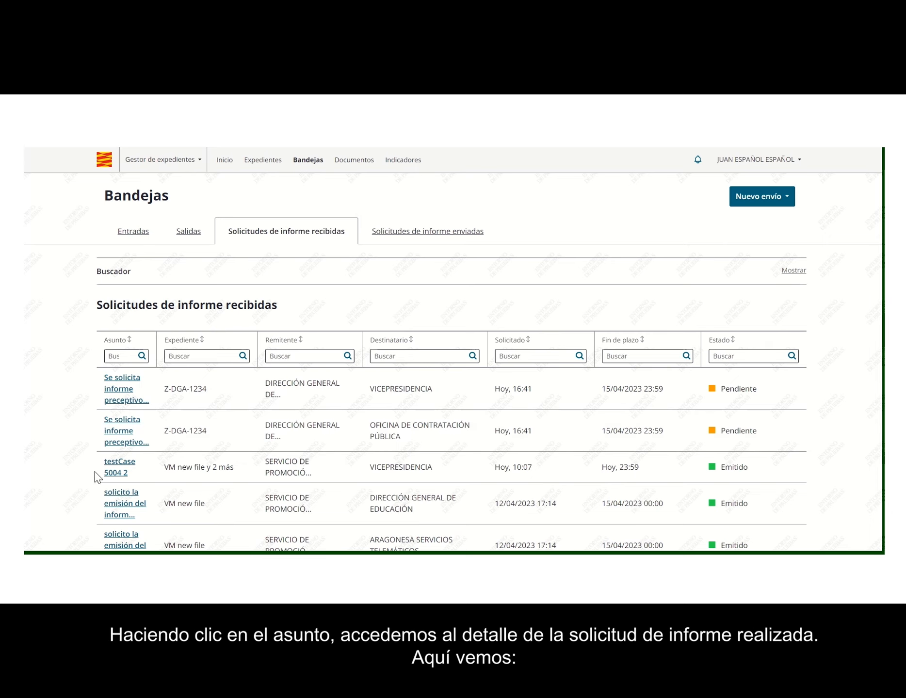
{"action": "left_click", "coordinate": [123, 436]}
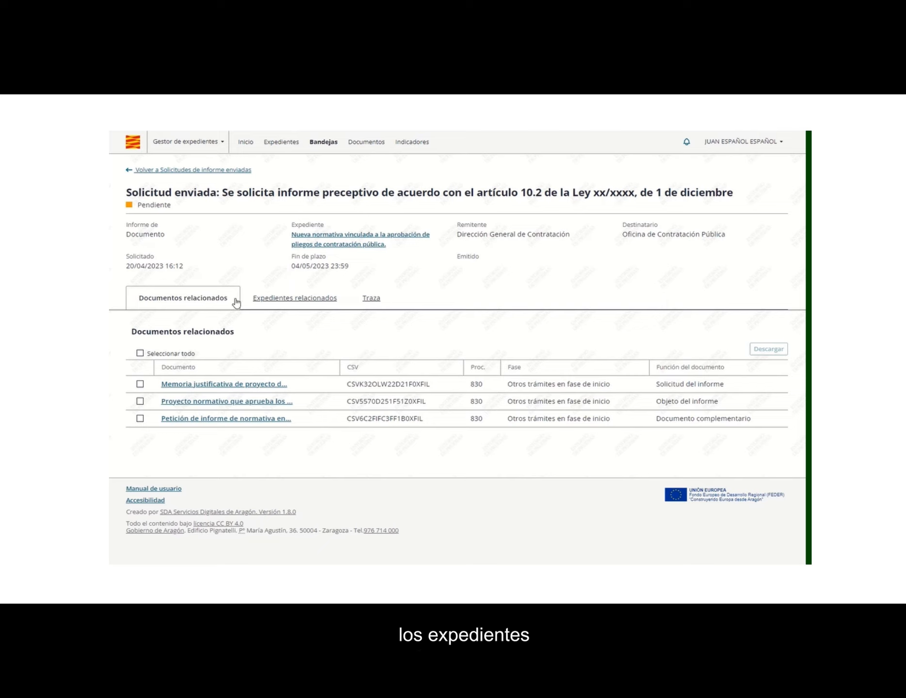
Step: Check the sent request's Expedientes relacionados and Traza tabs
{"action": "left_click", "coordinate": [280, 302]}
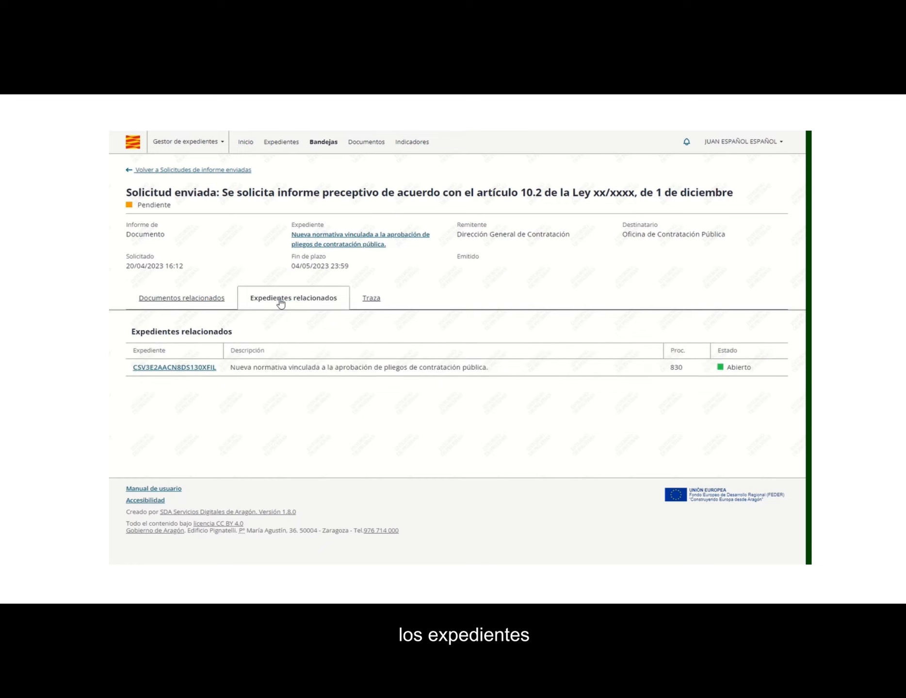
{"action": "left_click", "coordinate": [378, 306]}
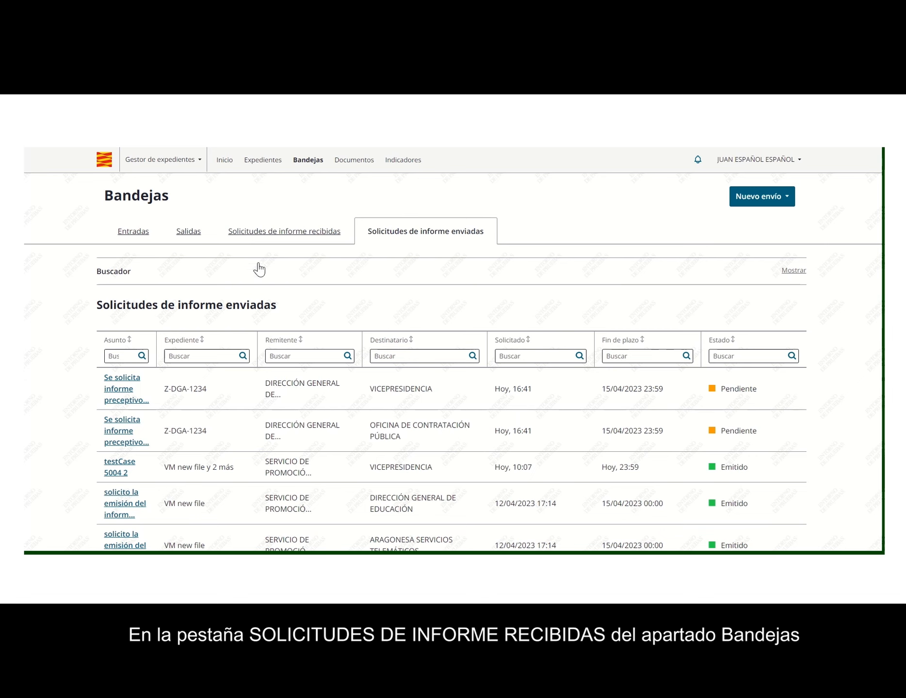
Step: From the received report requests, open the one addressed to Oficina de Contratación Pública
{"action": "left_click", "coordinate": [290, 233]}
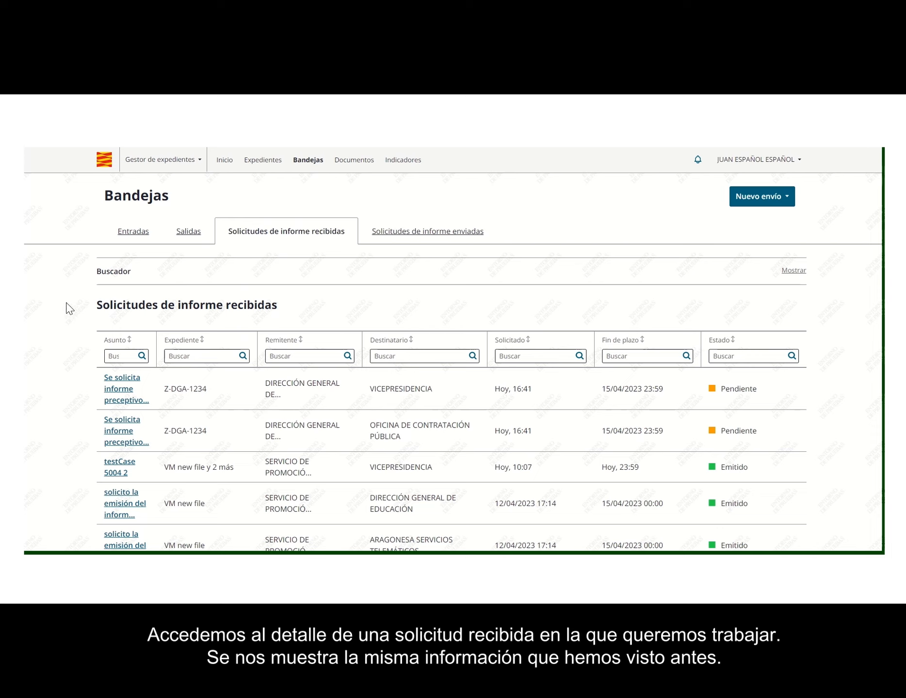
{"action": "left_click", "coordinate": [123, 438]}
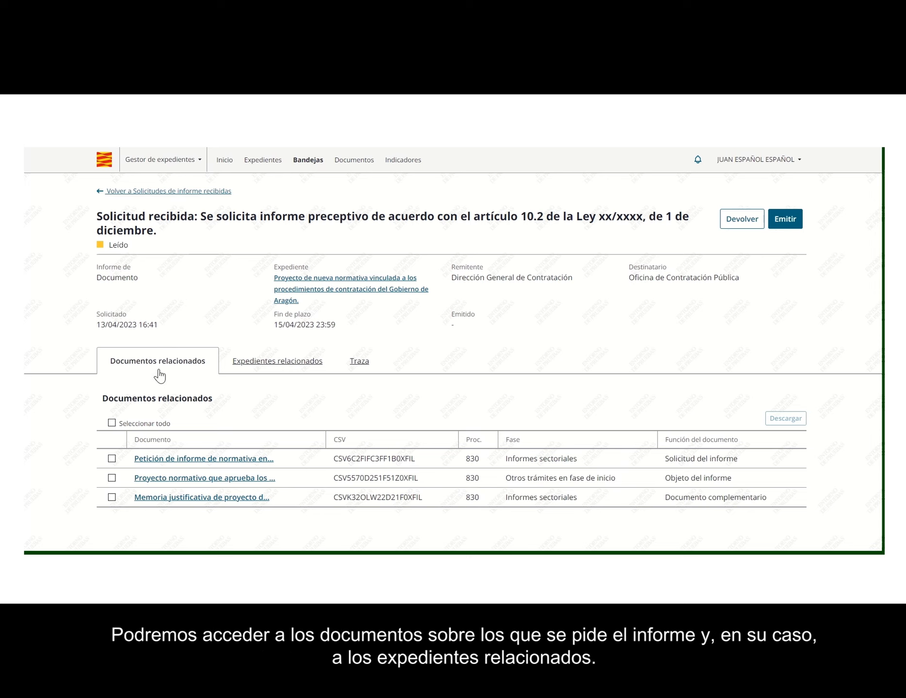
Step: Show the related expedientes of the Oficina de Contratación Pública request, then reopen that request
{"action": "left_click", "coordinate": [278, 366]}
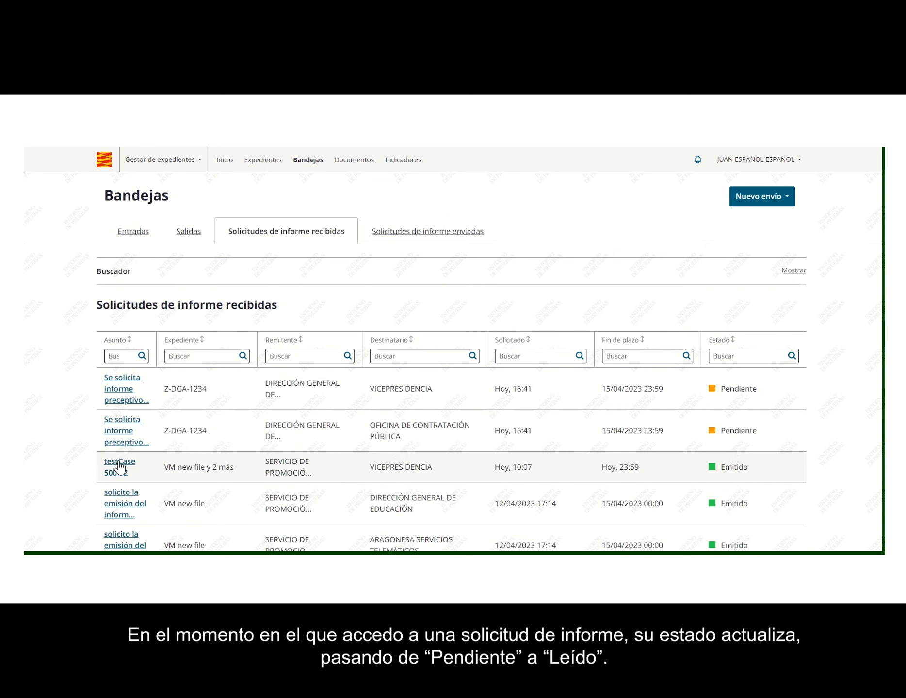
{"action": "left_click", "coordinate": [123, 436]}
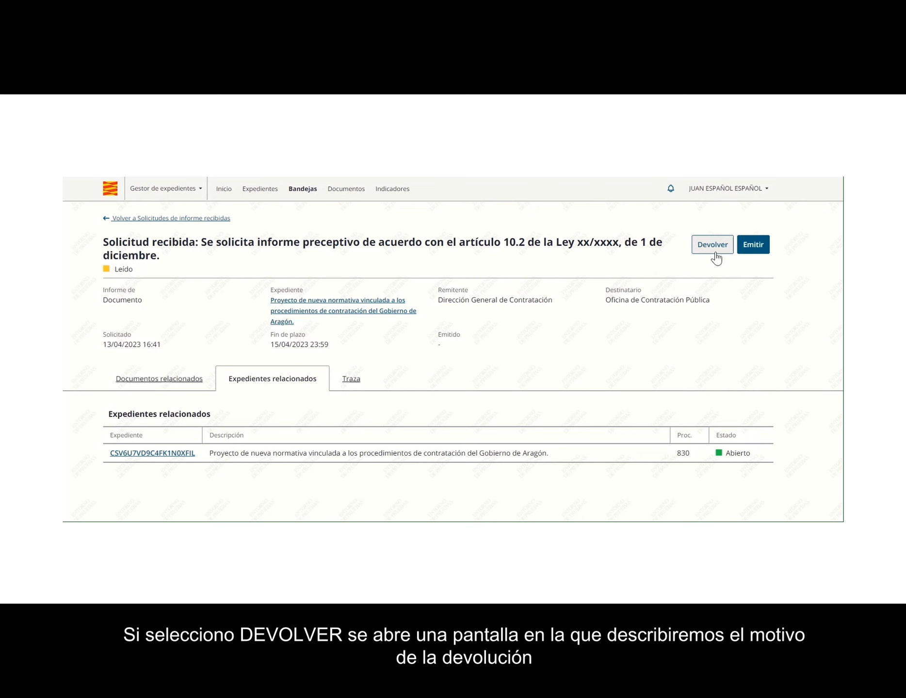
Step: Return the request with reason 'Este órgano no tiene competencia para la emisión del informe solicitado.'
{"action": "left_click", "coordinate": [714, 253]}
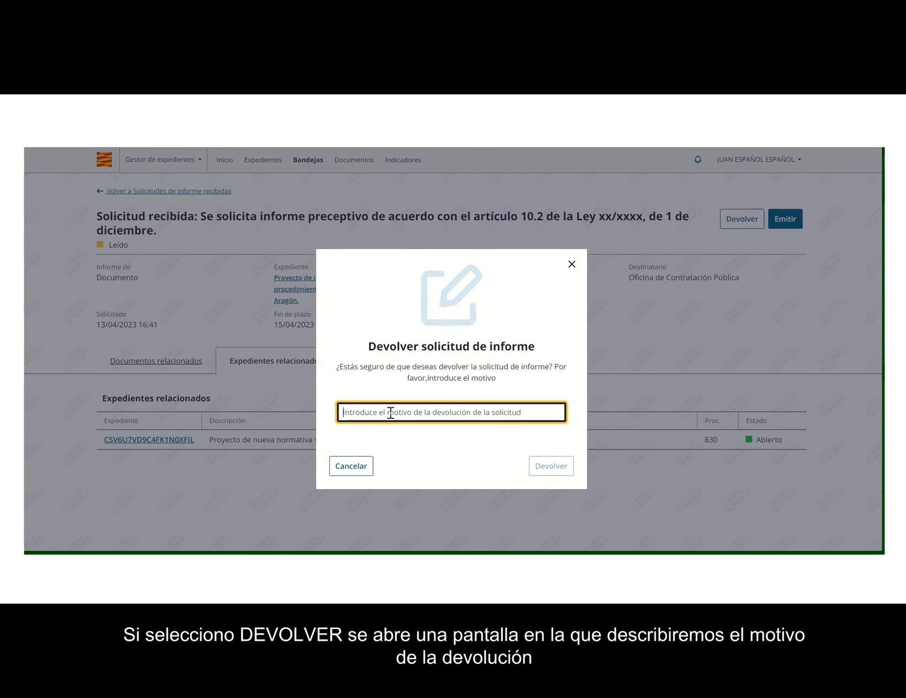
{"action": "type", "text": "Este órgano no tiene competencia para la emisión del infor"}
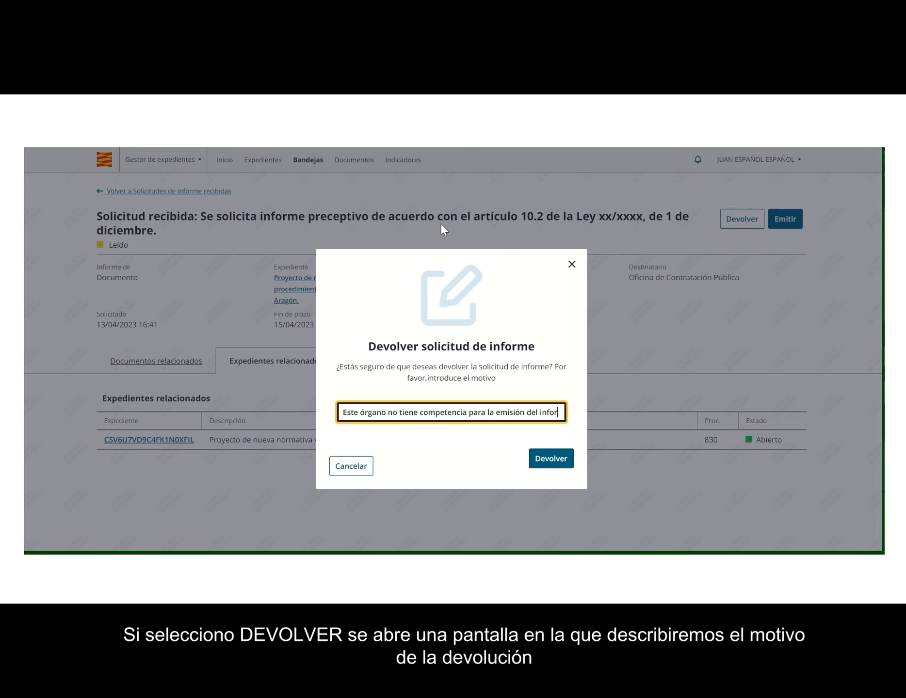
{"action": "type", "text": "me solicitado."}
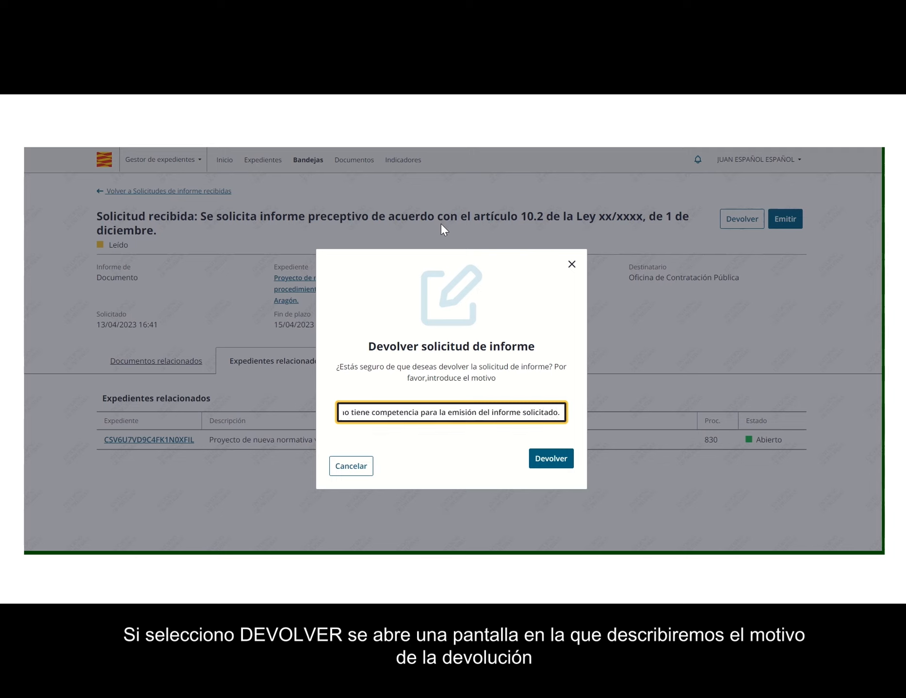
{"action": "left_click", "coordinate": [551, 463]}
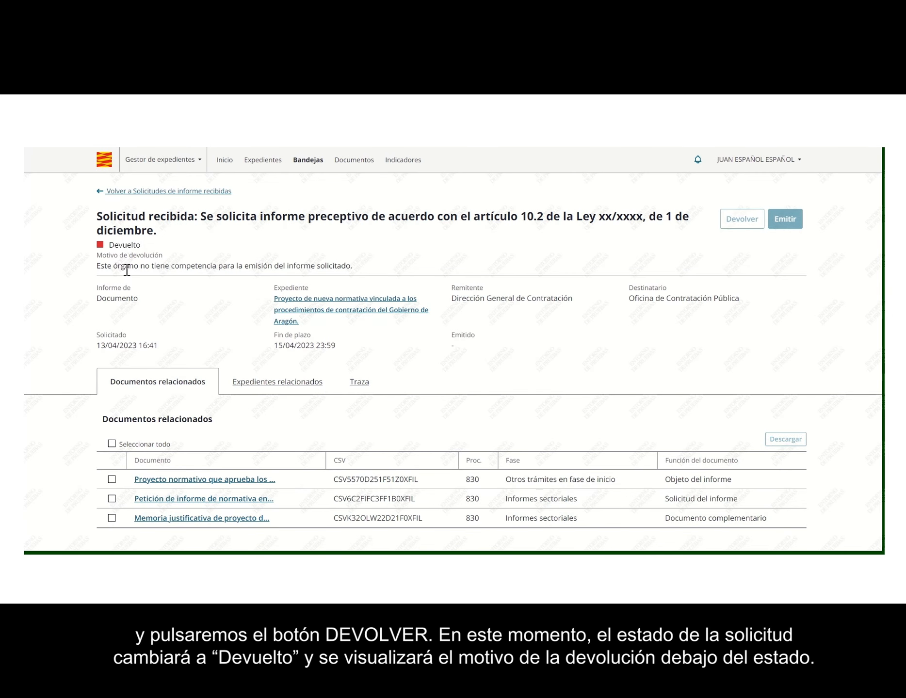
{"action": "left_click_drag", "start_coordinate": [97, 265], "coordinate": [352, 266]}
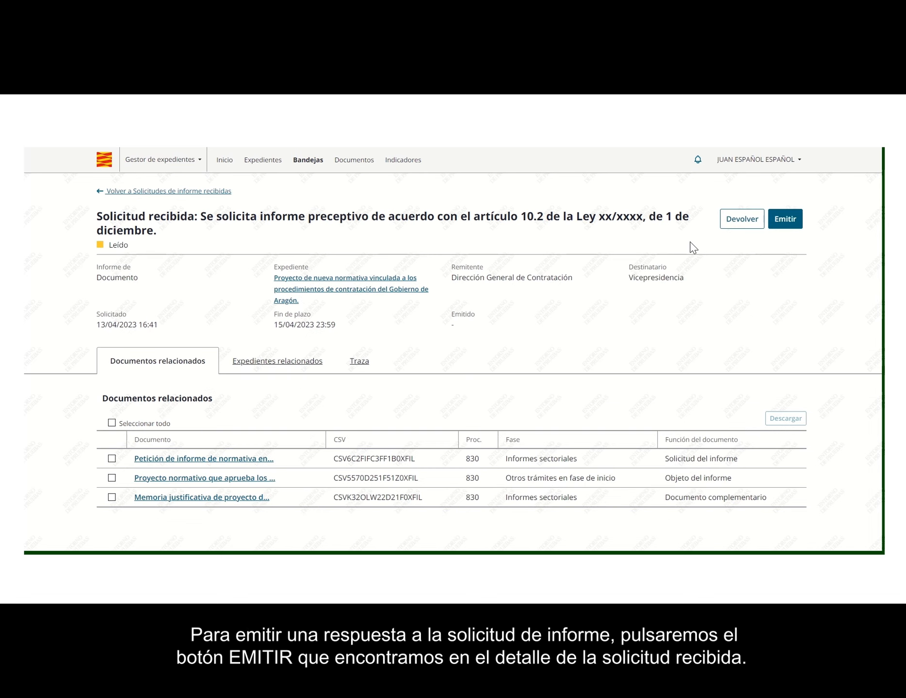
{"action": "left_click", "coordinate": [785, 220]}
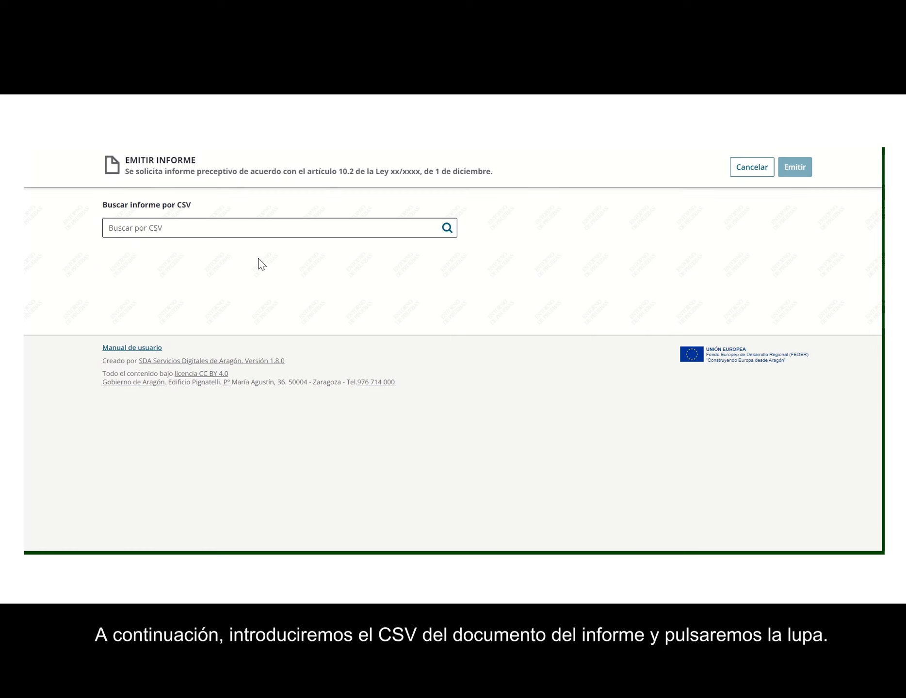
{"action": "left_click", "coordinate": [253, 227]}
{"action": "type", "text": "CSVKV78KQ70DS170XFIL"}
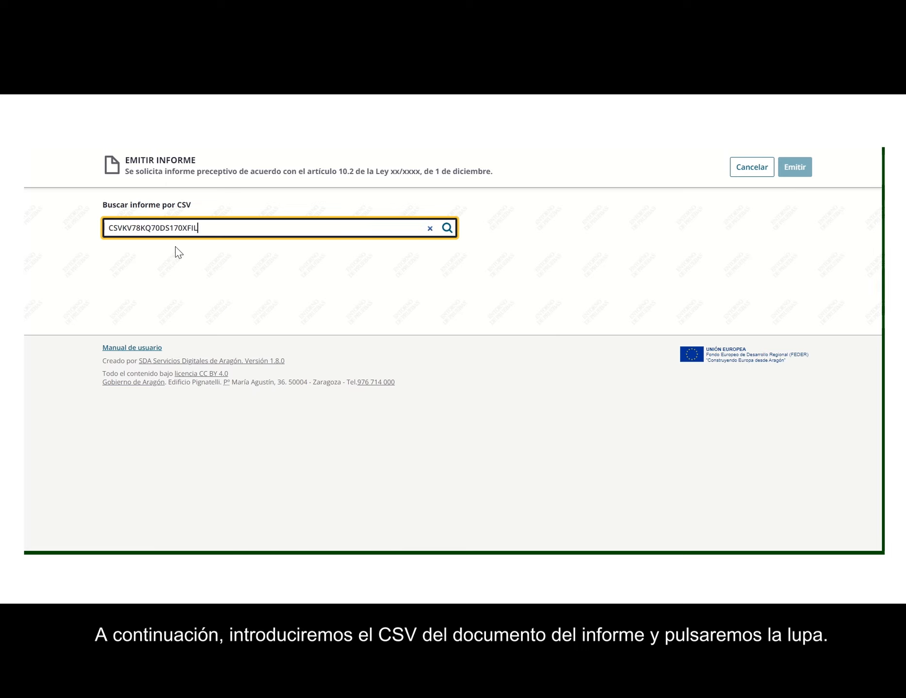
{"action": "left_click", "coordinate": [446, 228]}
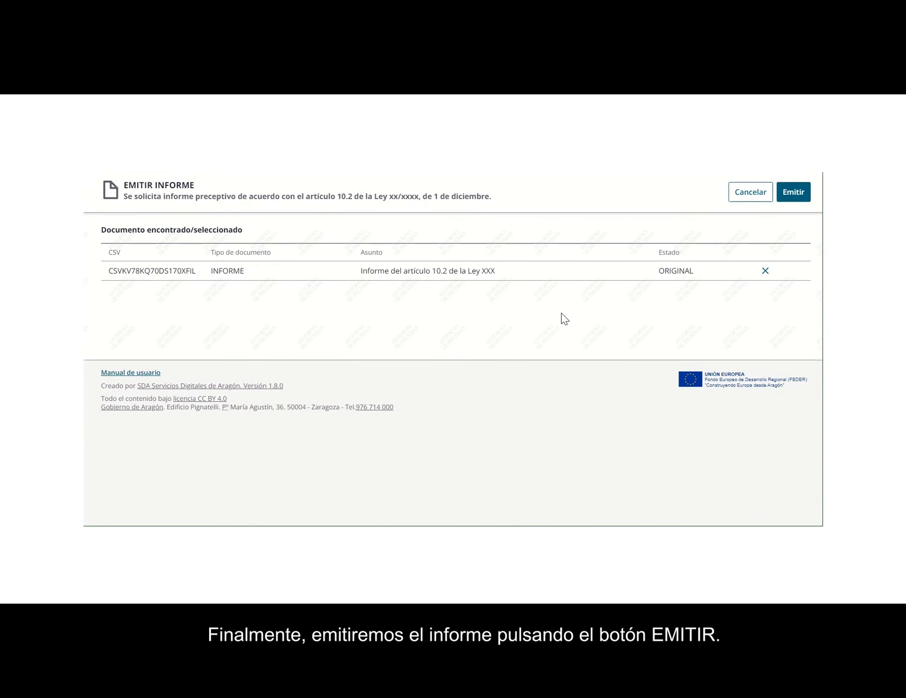
{"action": "left_click", "coordinate": [794, 199]}
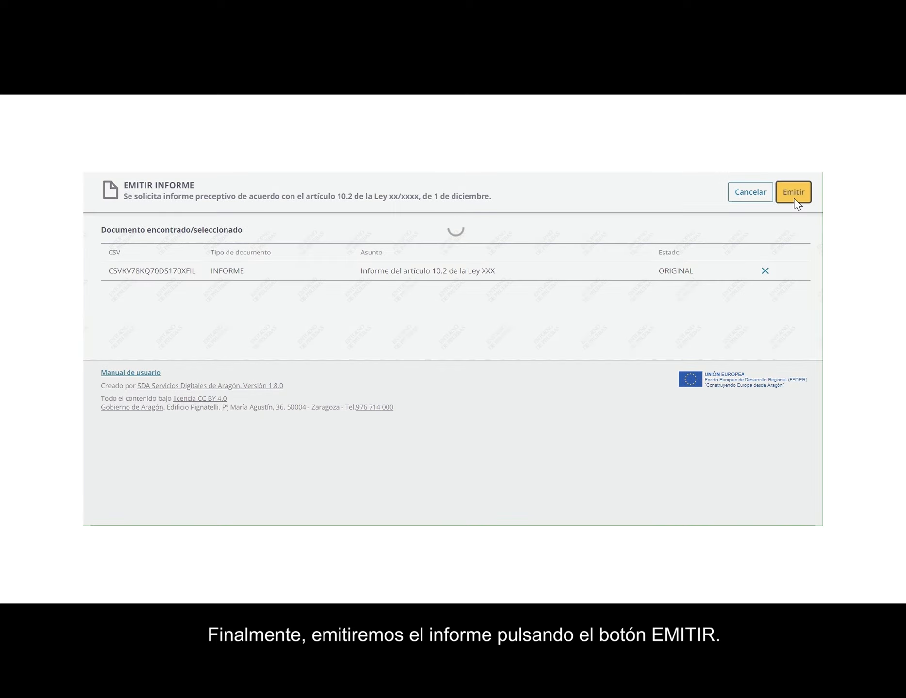